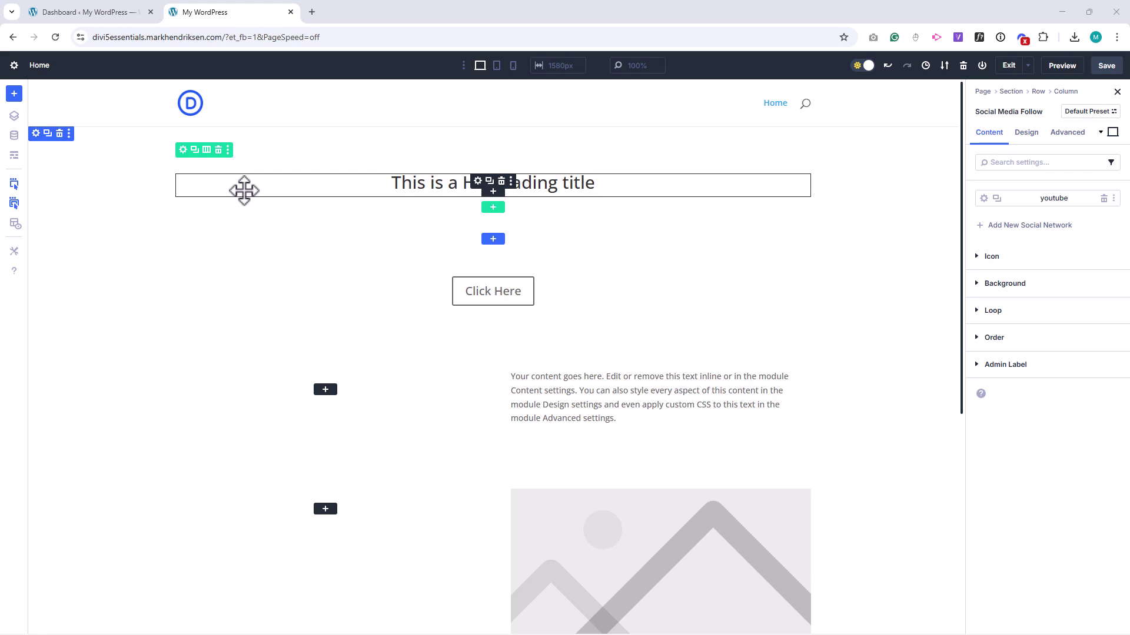
left_click(14, 136)
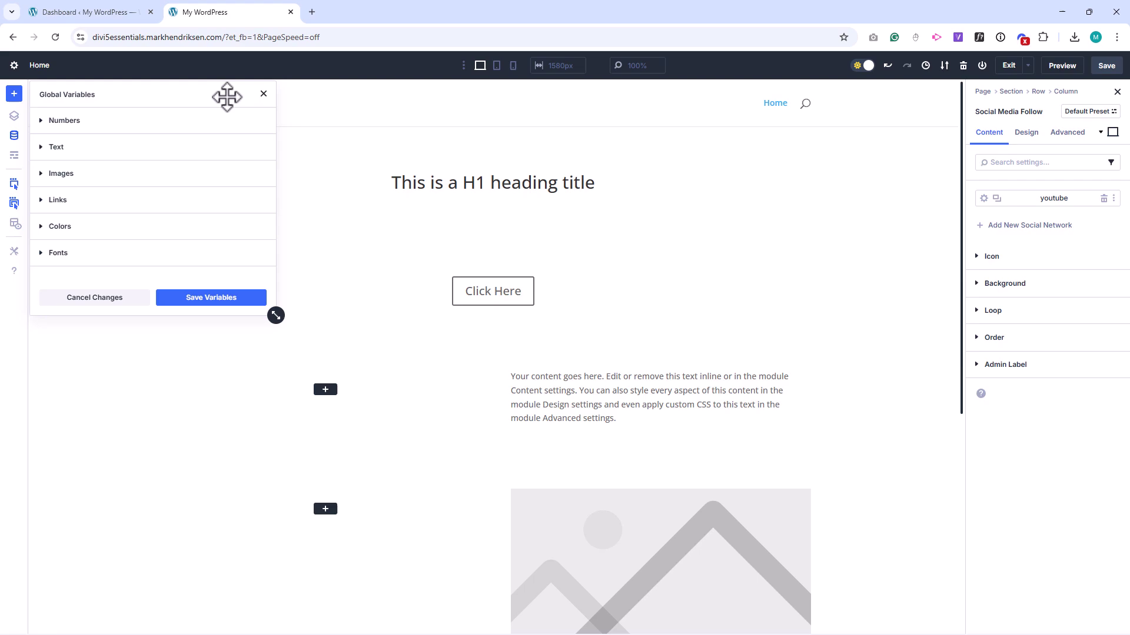
Step: Create a global number variable named H1 with a value of 60 px and save it
left_click(139, 123)
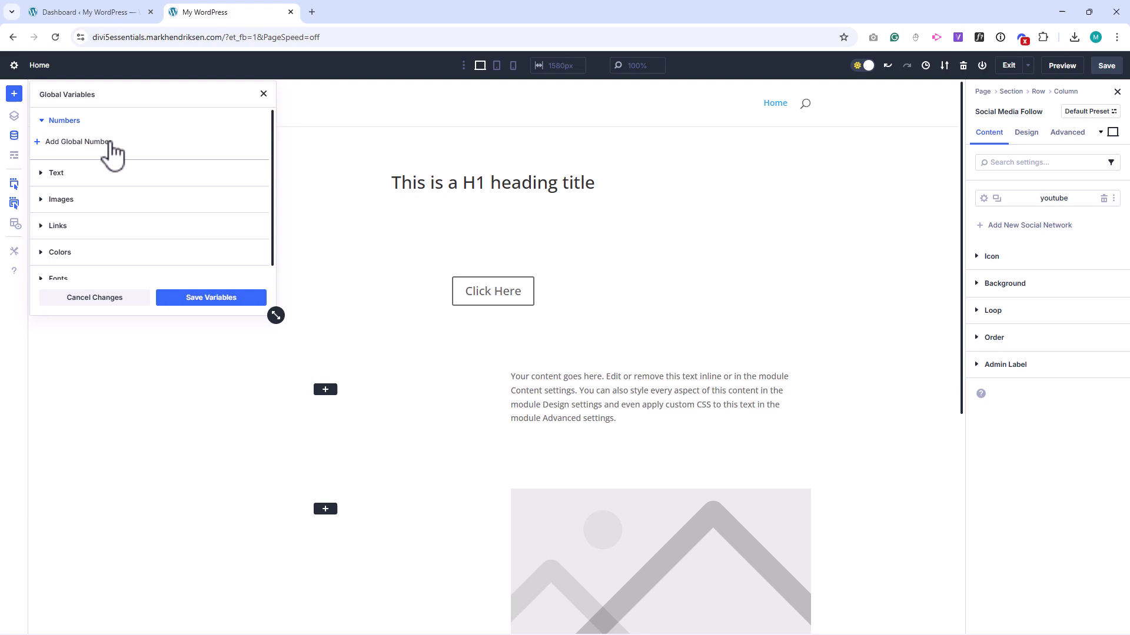
left_click(97, 141)
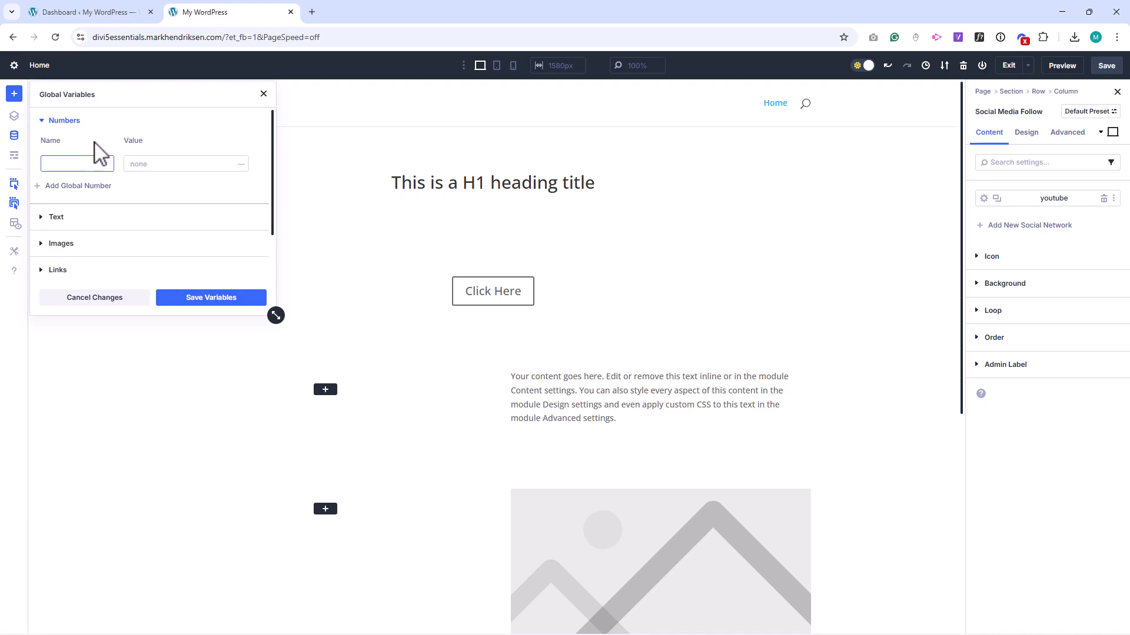
type("H1")
left_click(241, 164)
left_click(241, 166)
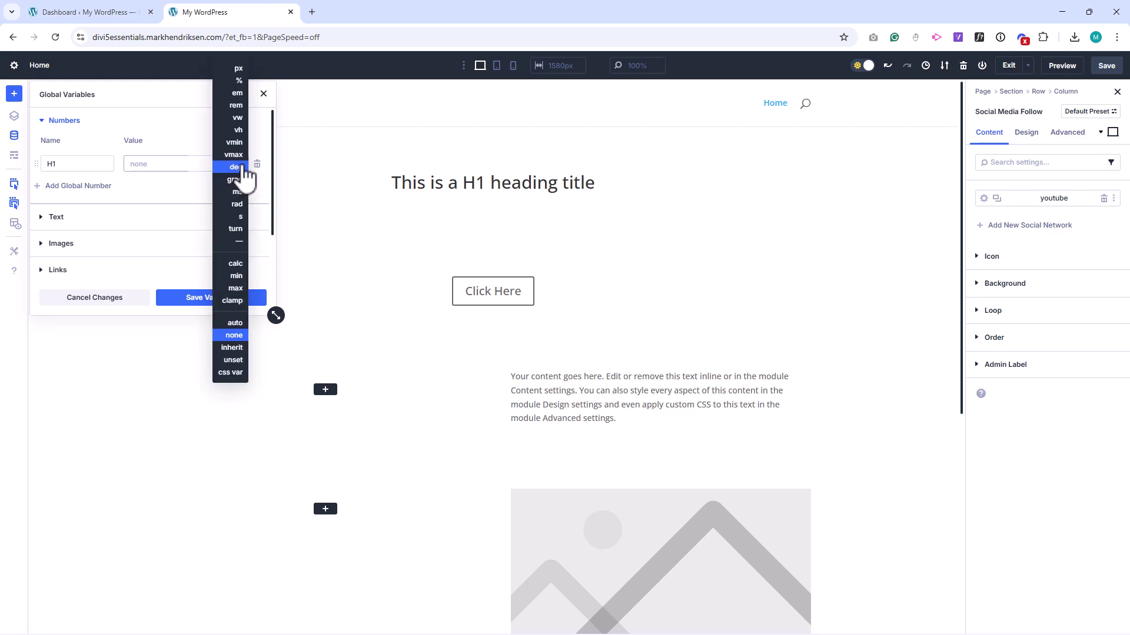
left_click(240, 69)
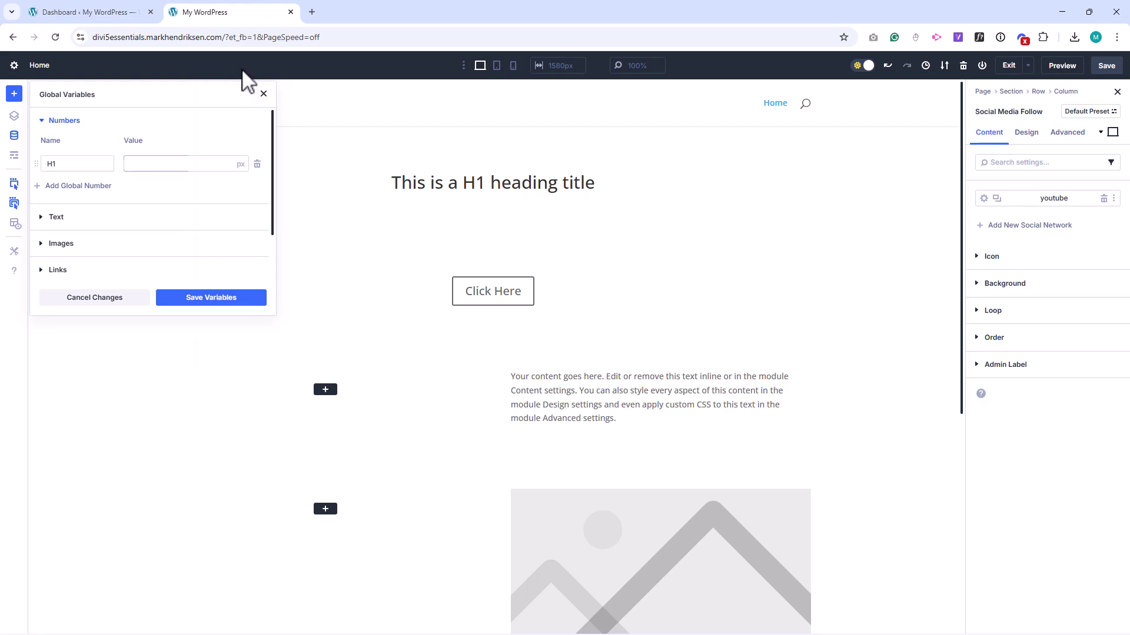
left_click(183, 164)
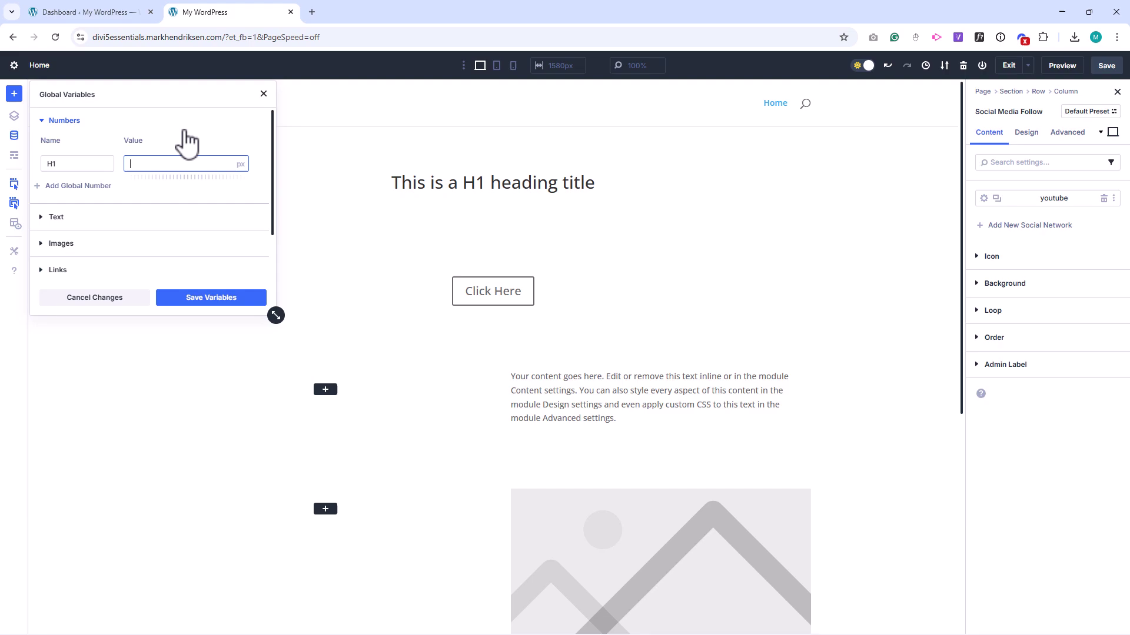
type("60")
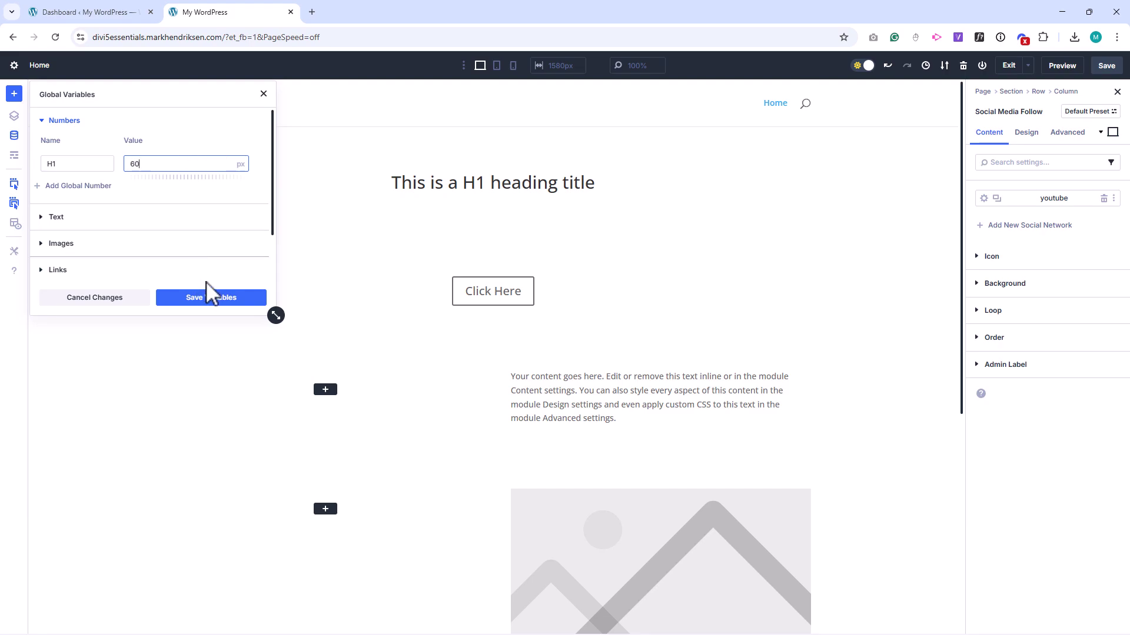
left_click(209, 296)
Step: Link the heading's Design text size to the H1 global number
left_click(834, 187)
left_click(1027, 132)
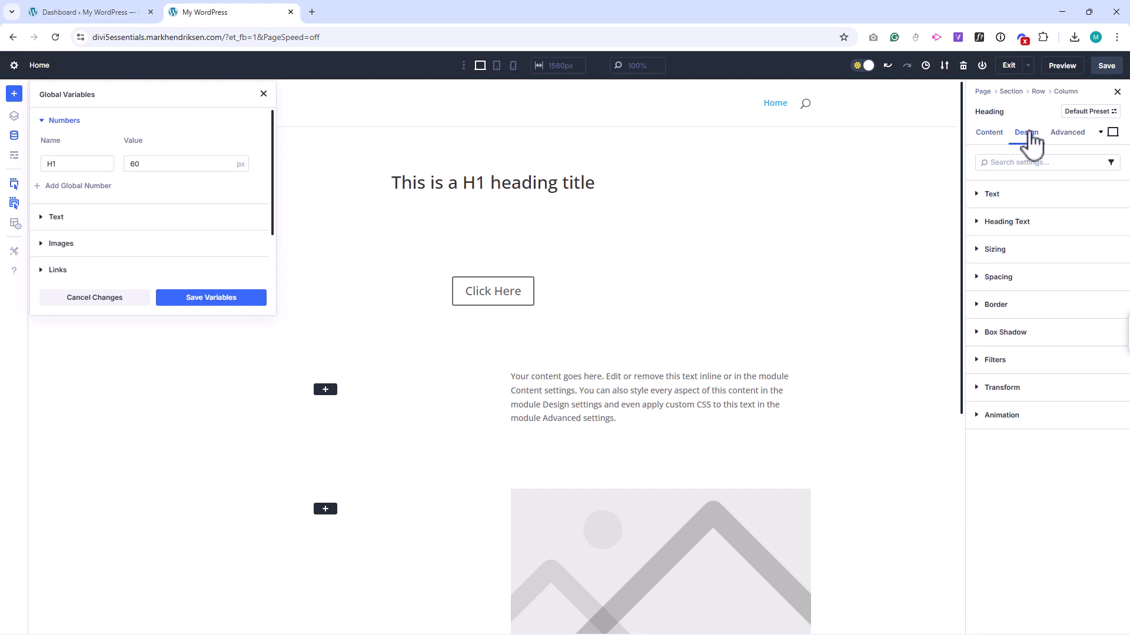
left_click(1024, 223)
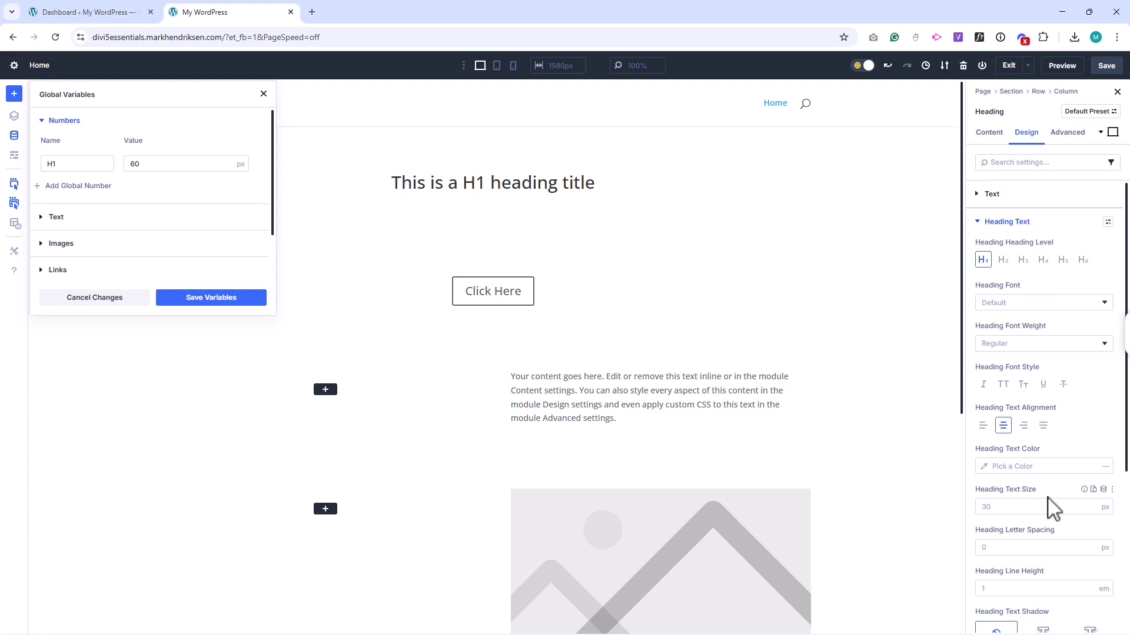
left_click(1103, 489)
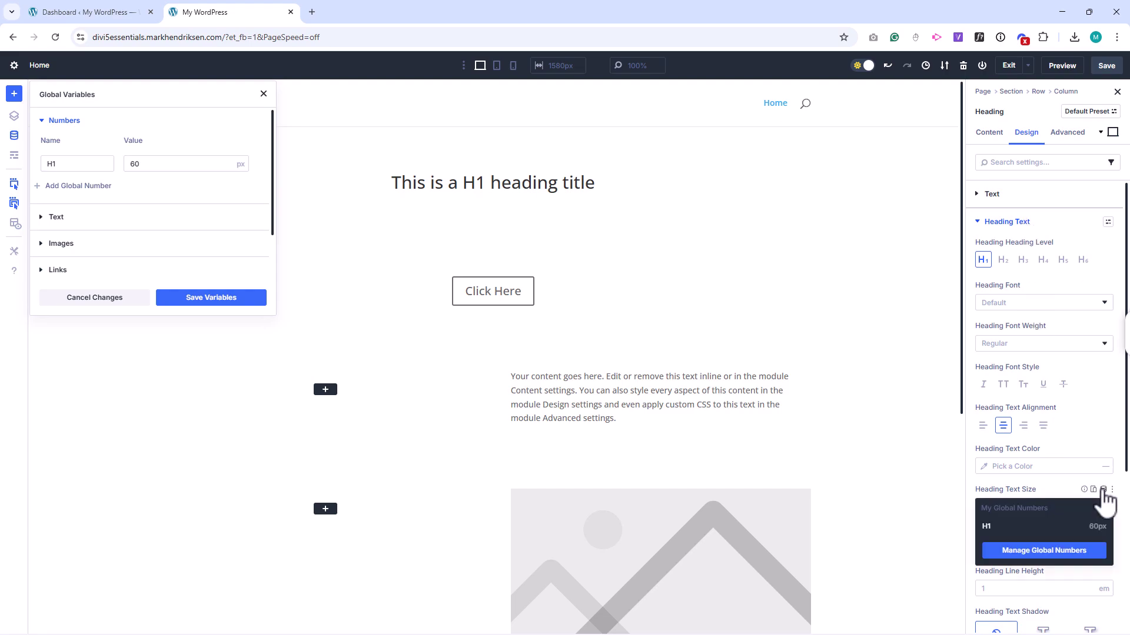
left_click(1024, 528)
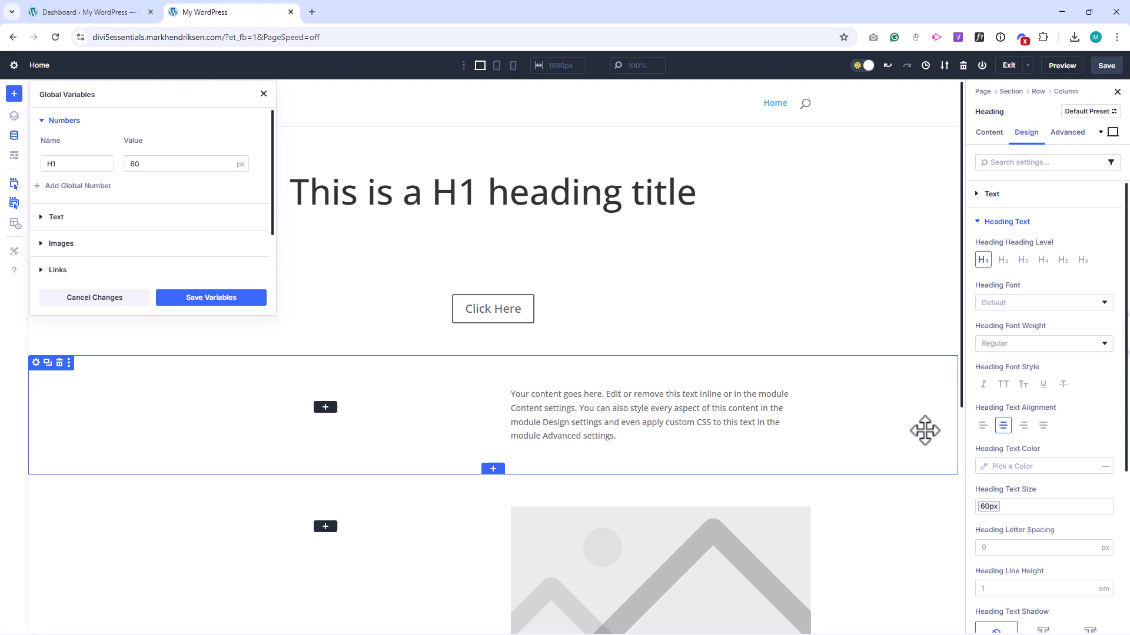
Step: Change the H1 variable's value from 60 to 40 px and collapse Numbers
left_click(133, 166)
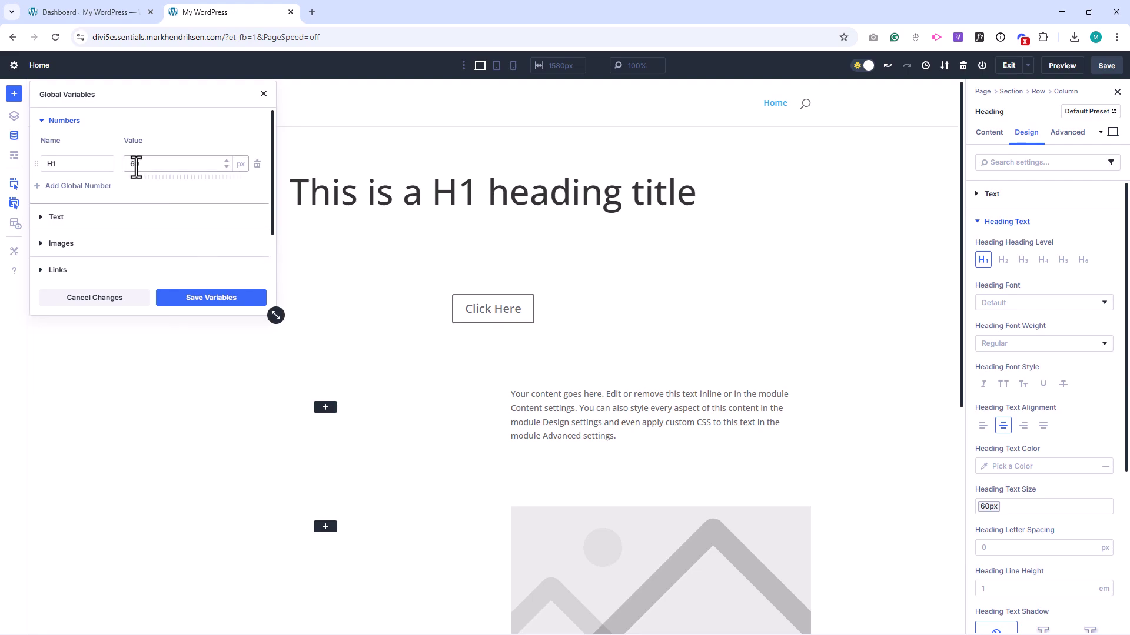
key("BackSpace")
type("4")
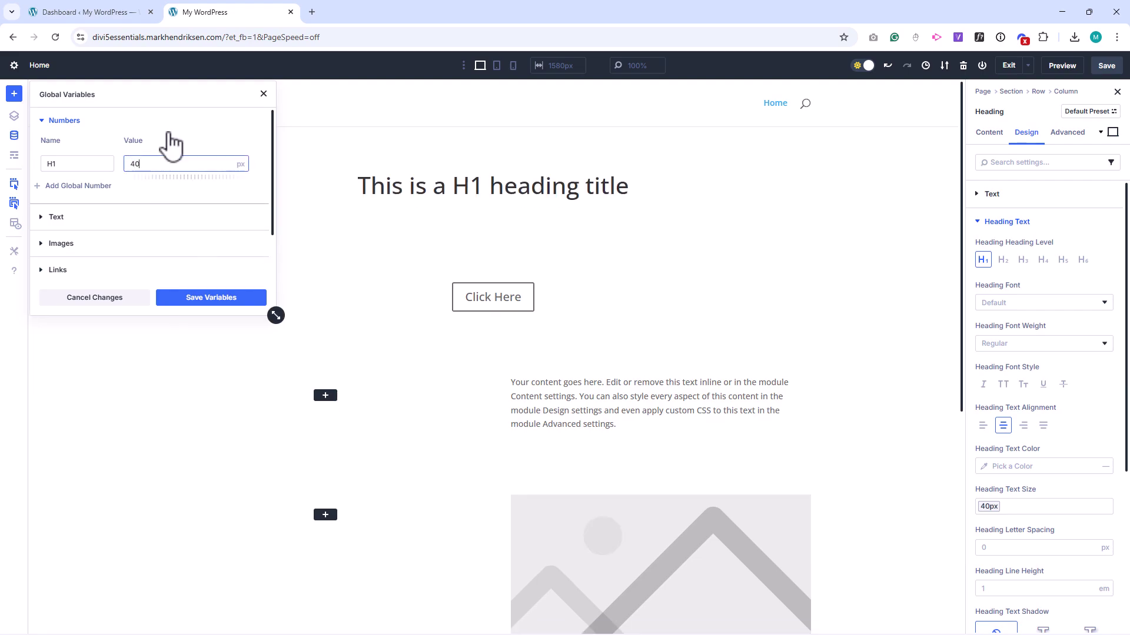
left_click(53, 120)
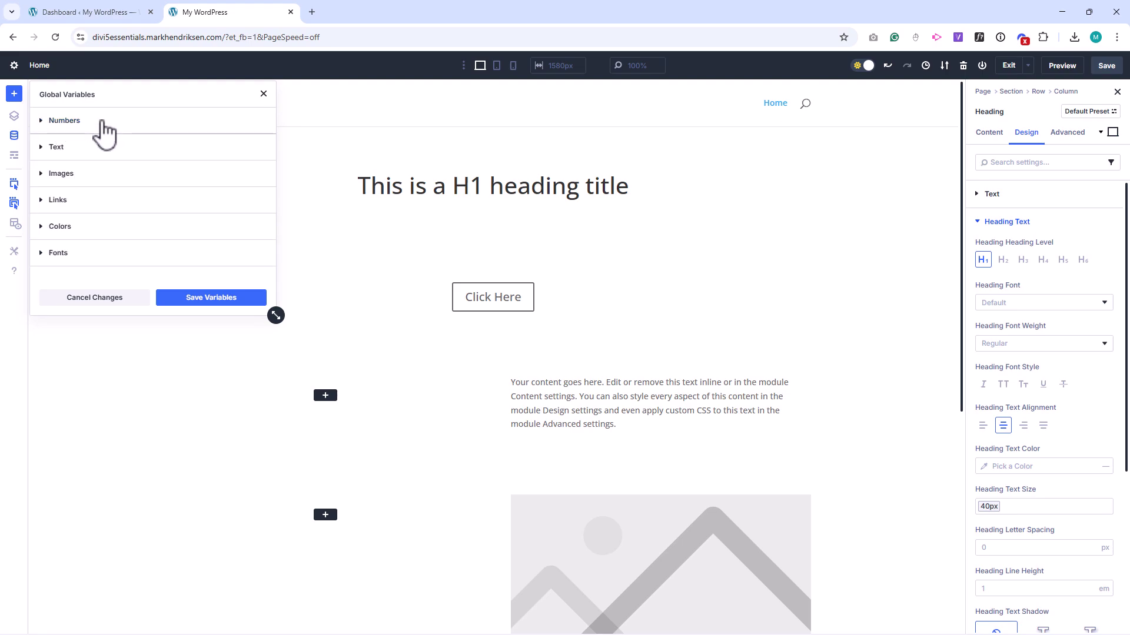
Step: Add a global color named Button set to orange-red F95205, then save and apply
left_click(125, 228)
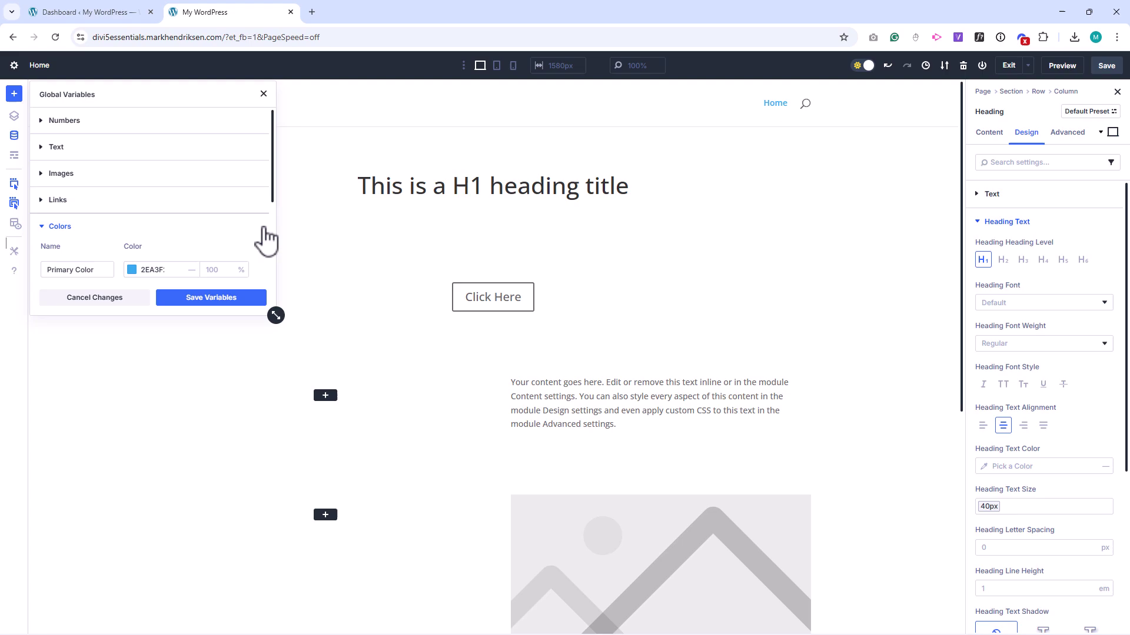
scroll(266, 239, "down", 2)
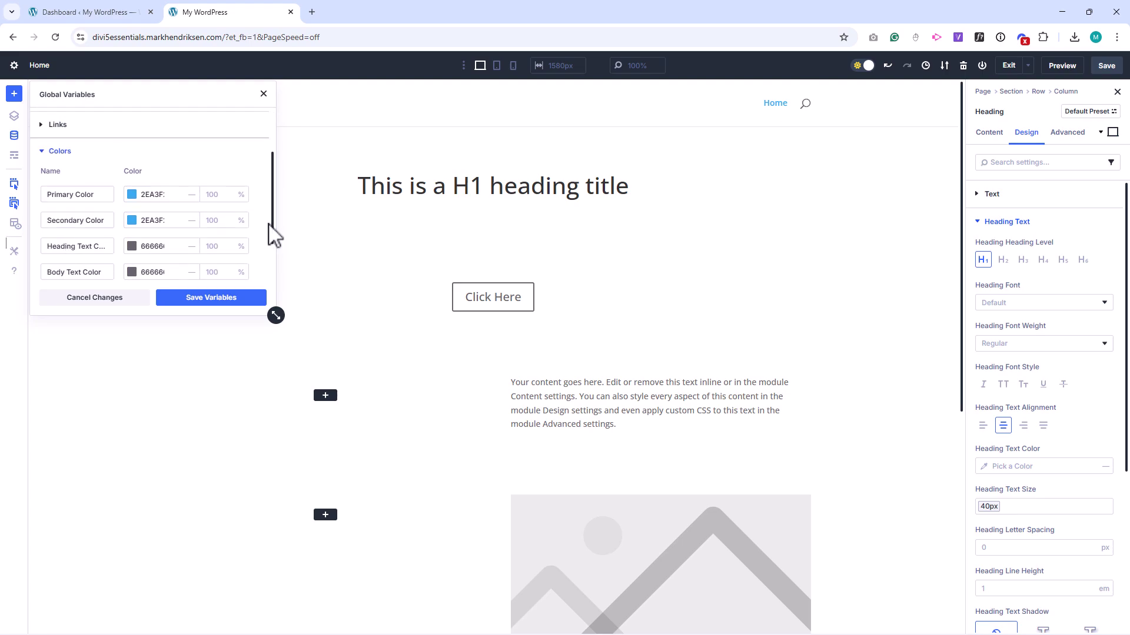
scroll(274, 237, "down", 1)
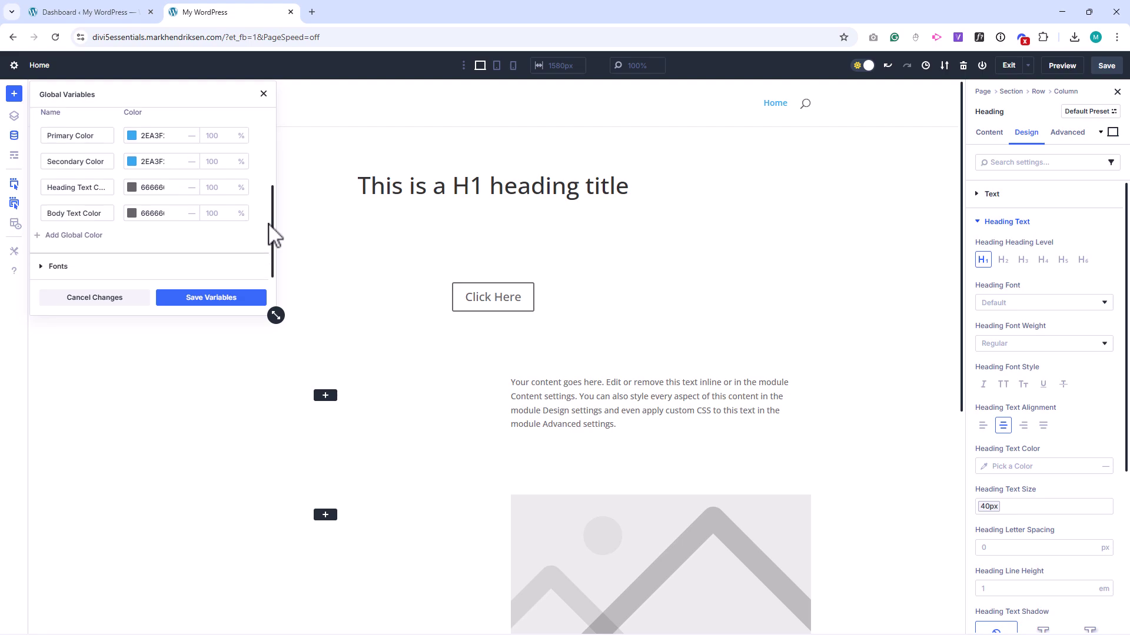
left_click(74, 236)
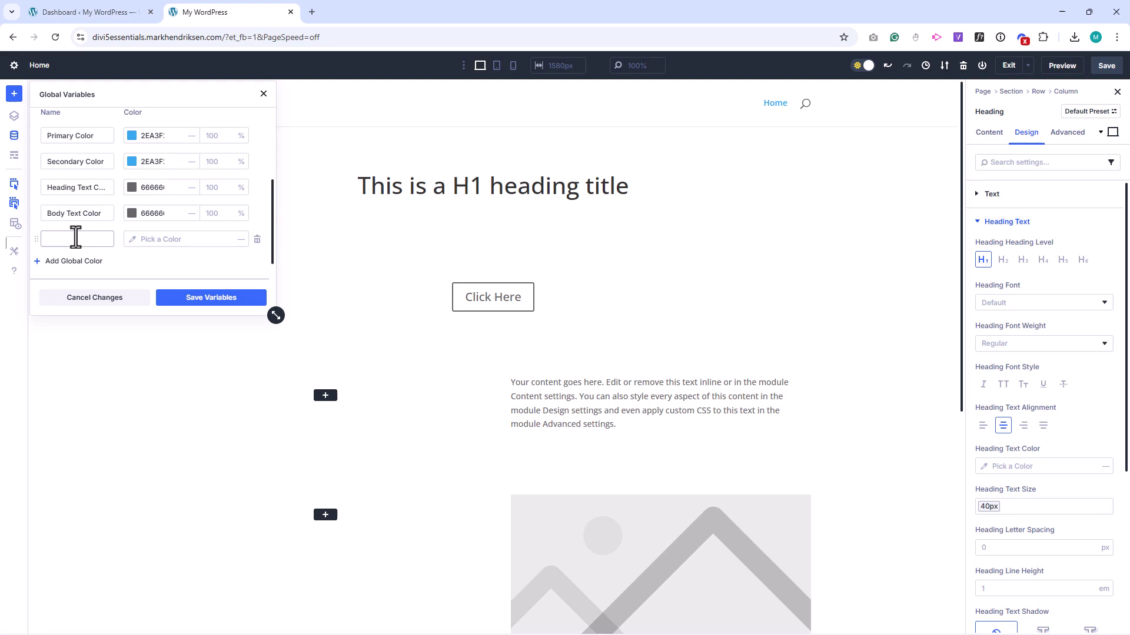
type("Button")
left_click(131, 243)
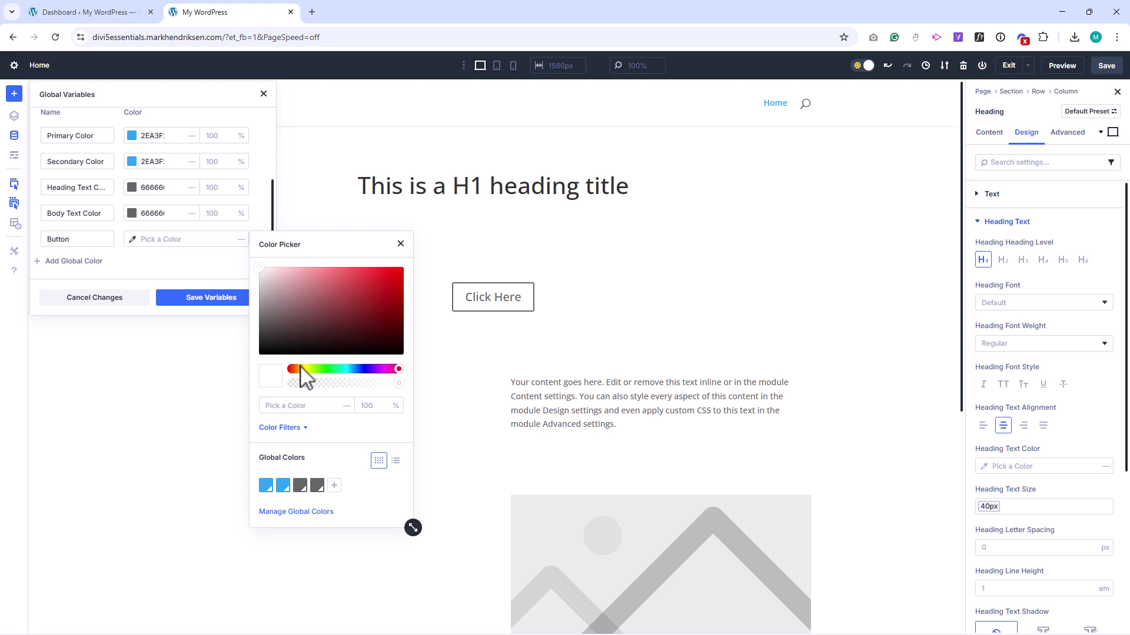
left_click_drag(302, 371, 298, 369)
left_click_drag(391, 282, 400, 268)
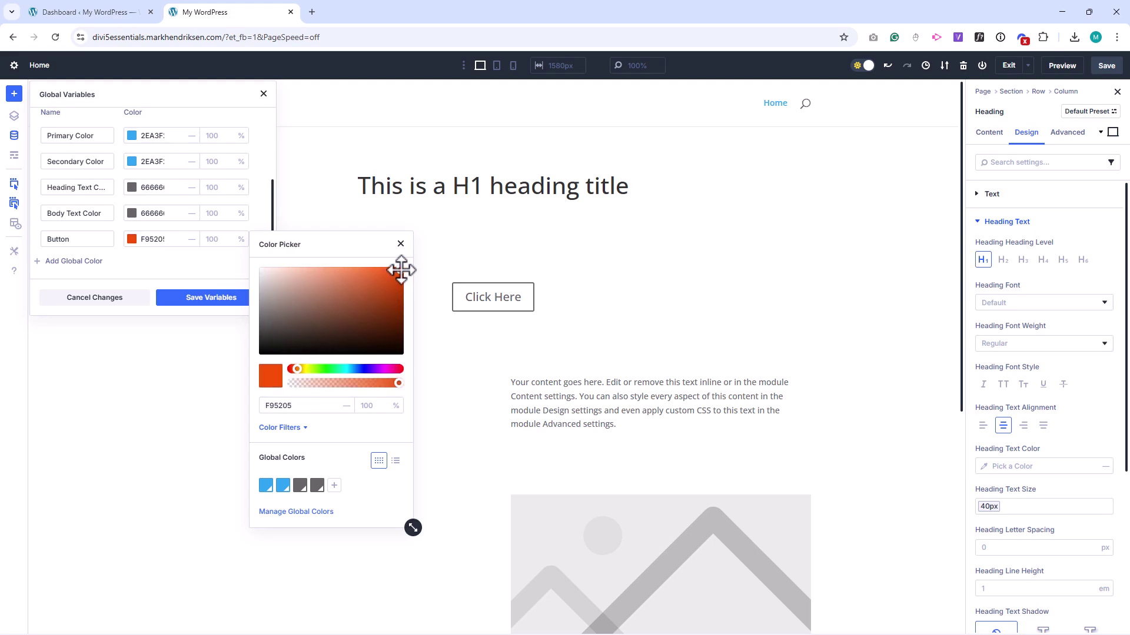
left_click(221, 297)
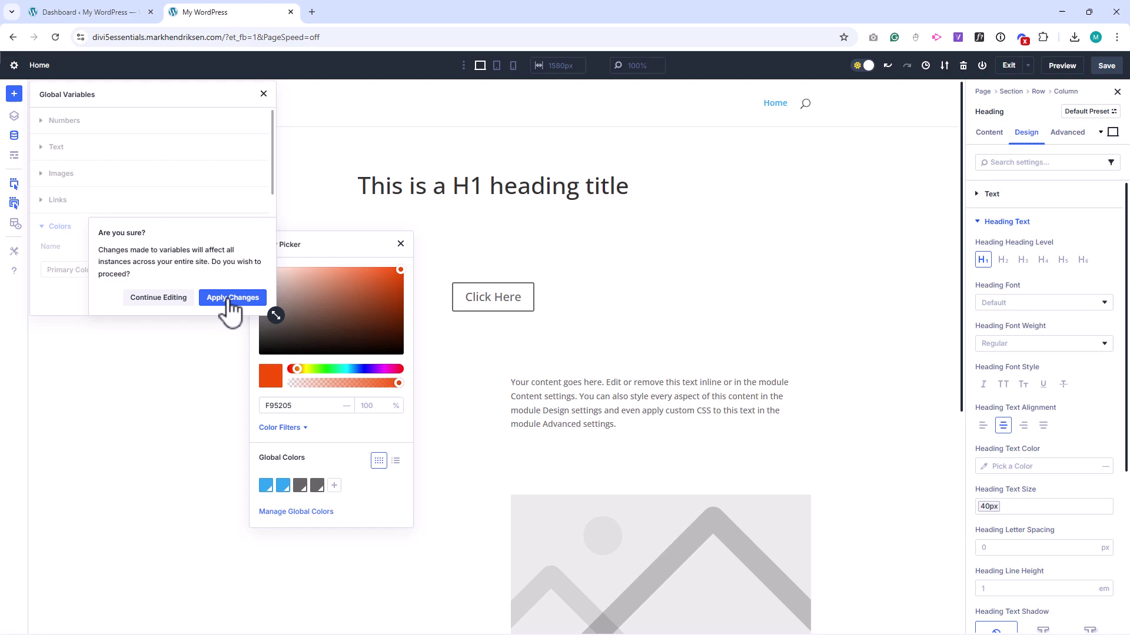
left_click(224, 299)
scroll(234, 261, "down", 3)
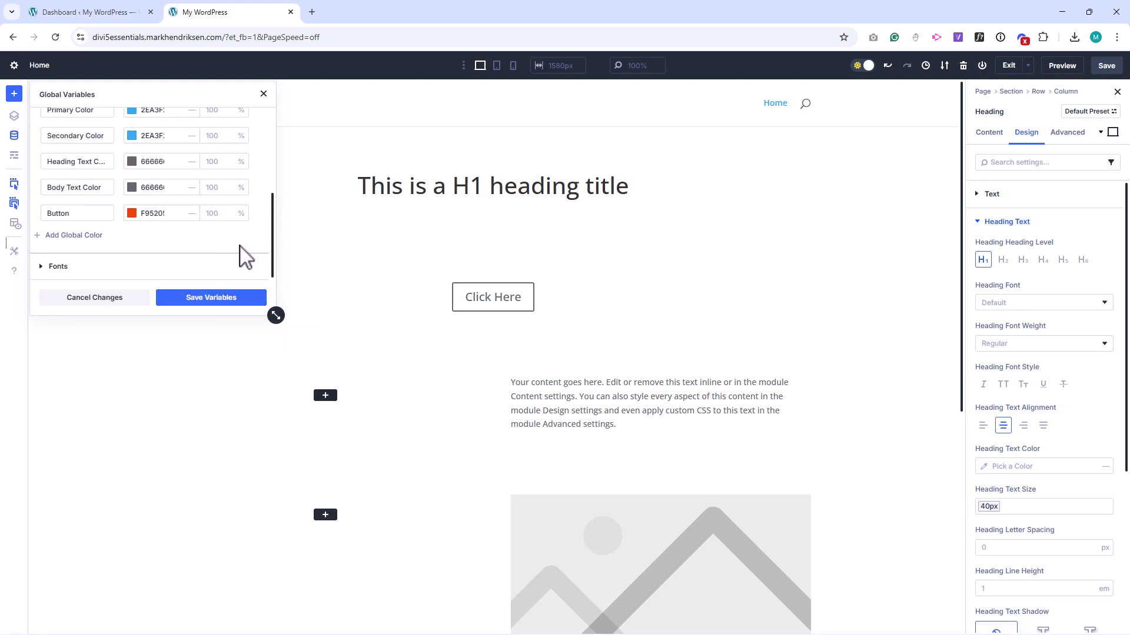
Step: Enable custom styles on the Click Here button and link its background to the Button color
left_click(458, 297)
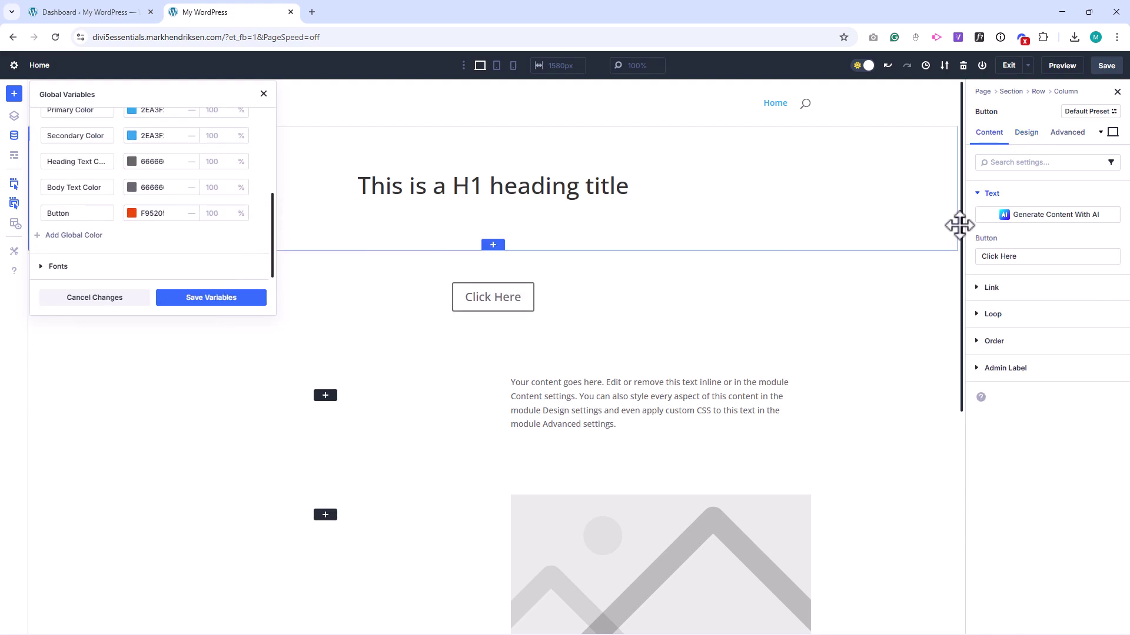
left_click(1025, 132)
left_click(995, 247)
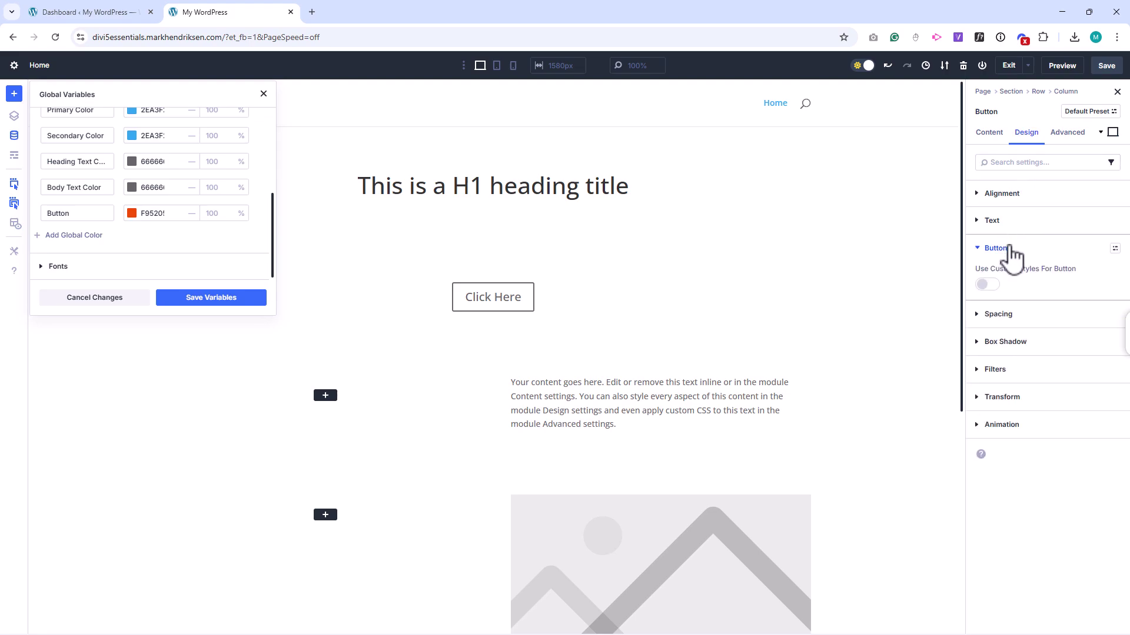
left_click(987, 284)
left_click(1000, 311)
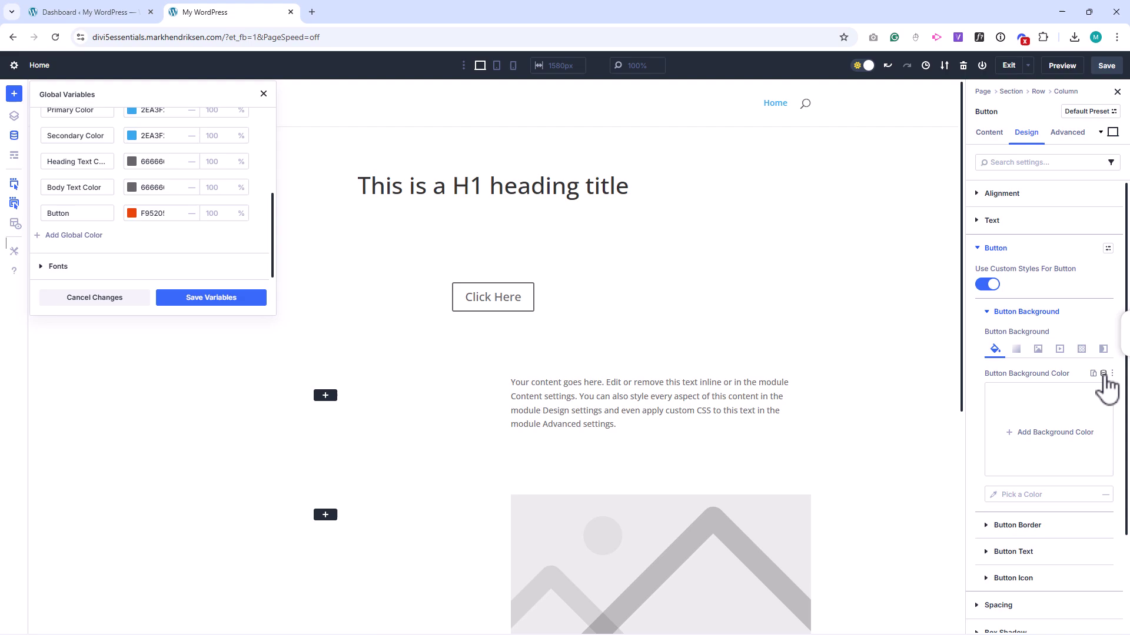
left_click(1103, 374)
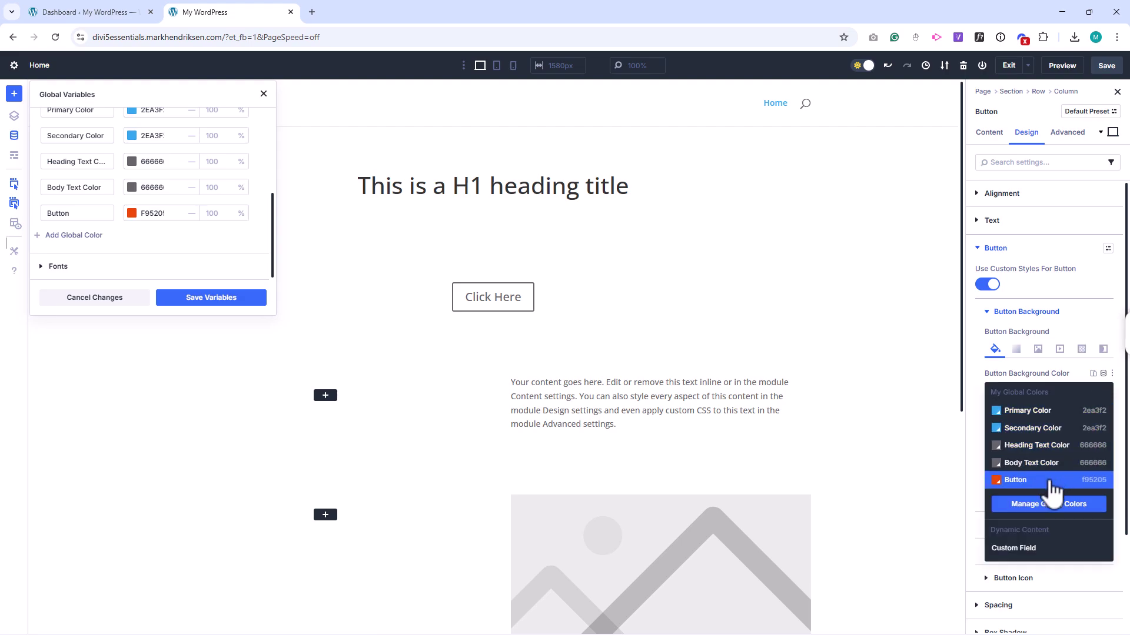
left_click(1036, 480)
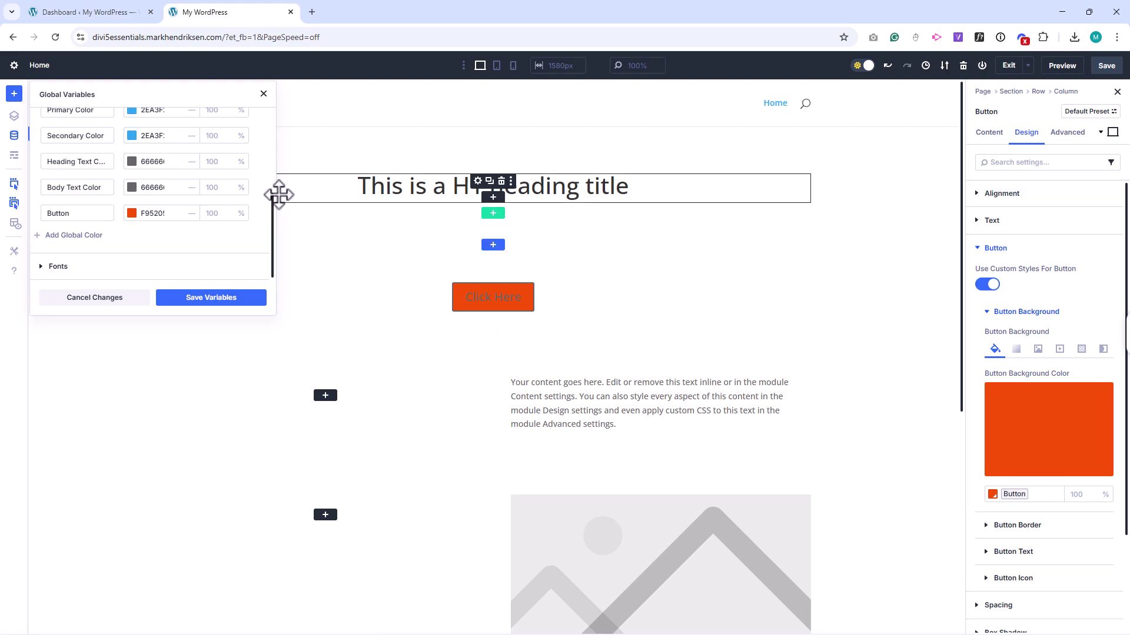
scroll(229, 194, "up", 4)
left_click(42, 190)
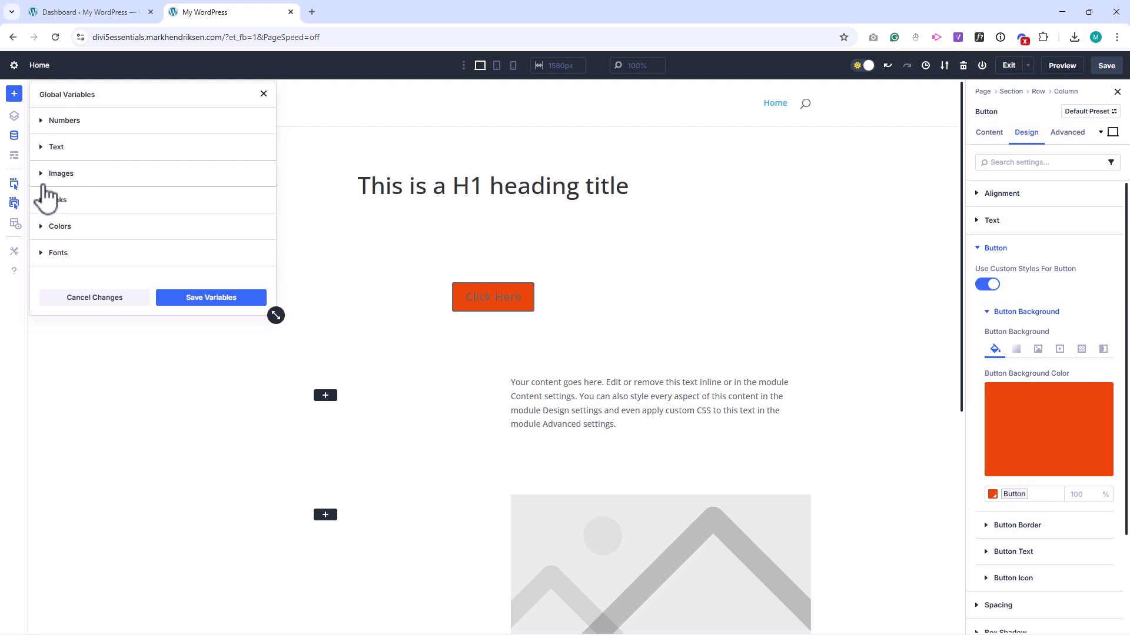
Step: Create a global text variable named Address holding the pasted address block, then save and apply
left_click(118, 150)
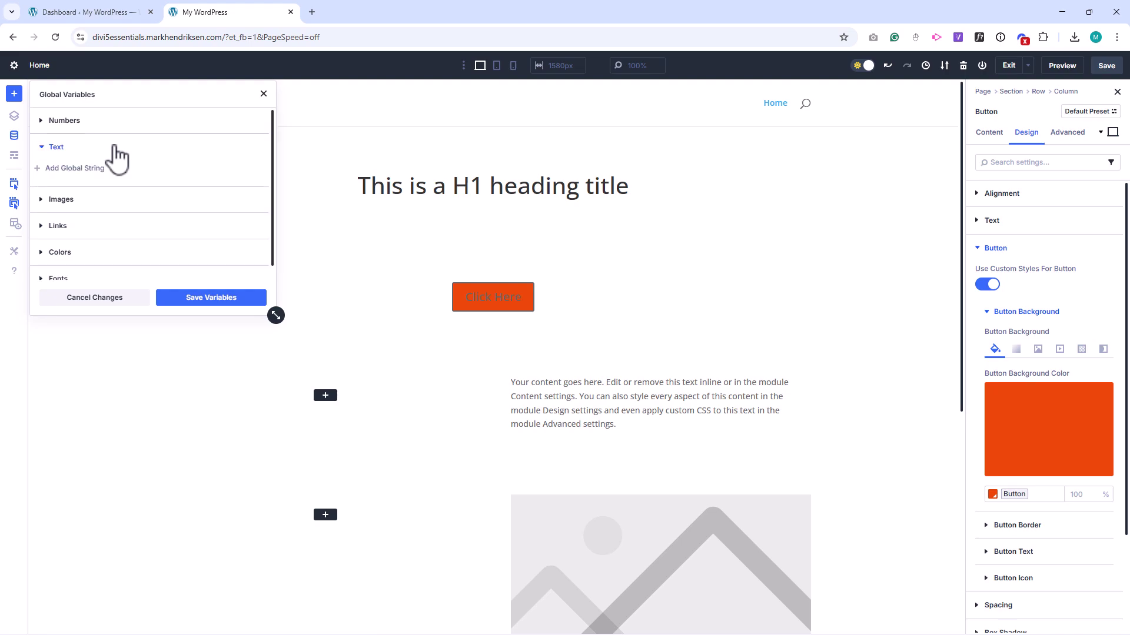
left_click(95, 169)
left_click(78, 189)
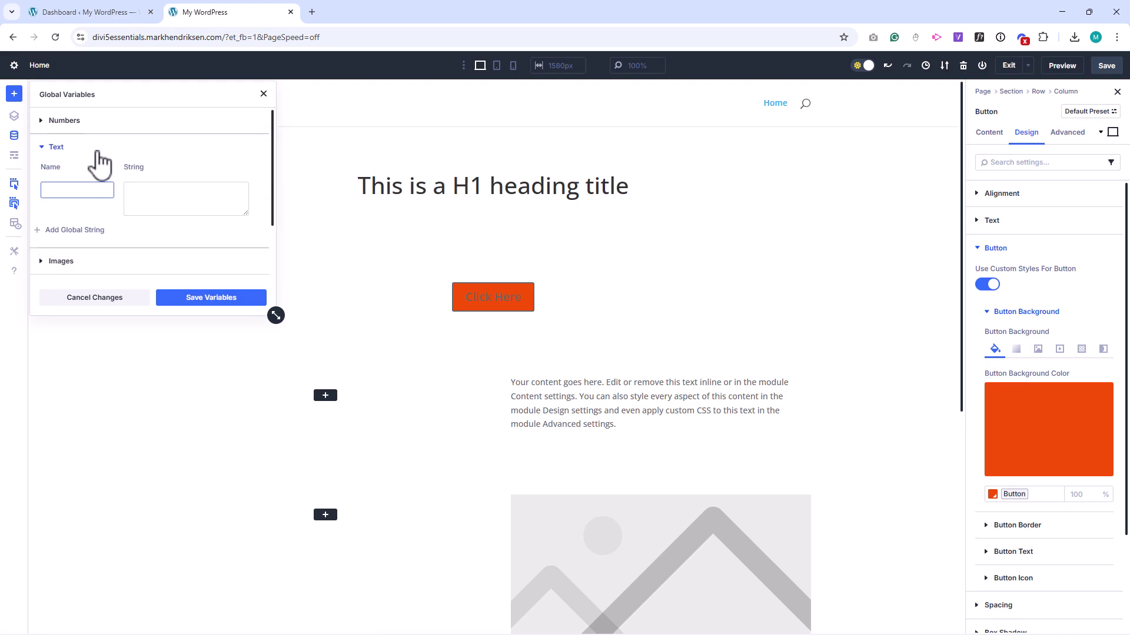
type("Address")
left_click(138, 189)
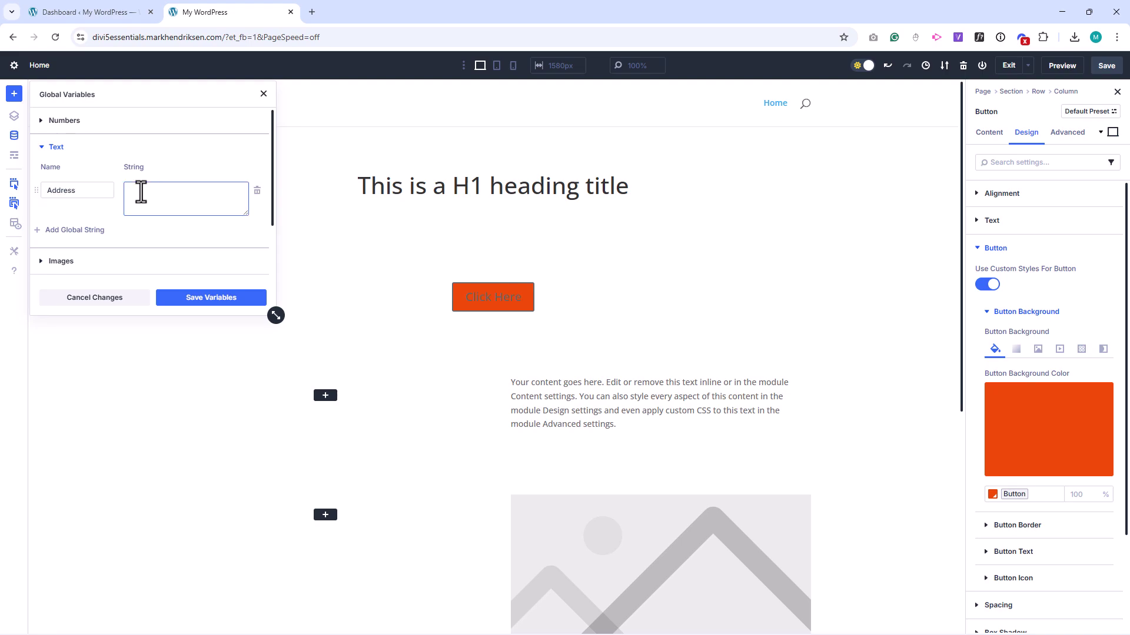
left_click(207, 297)
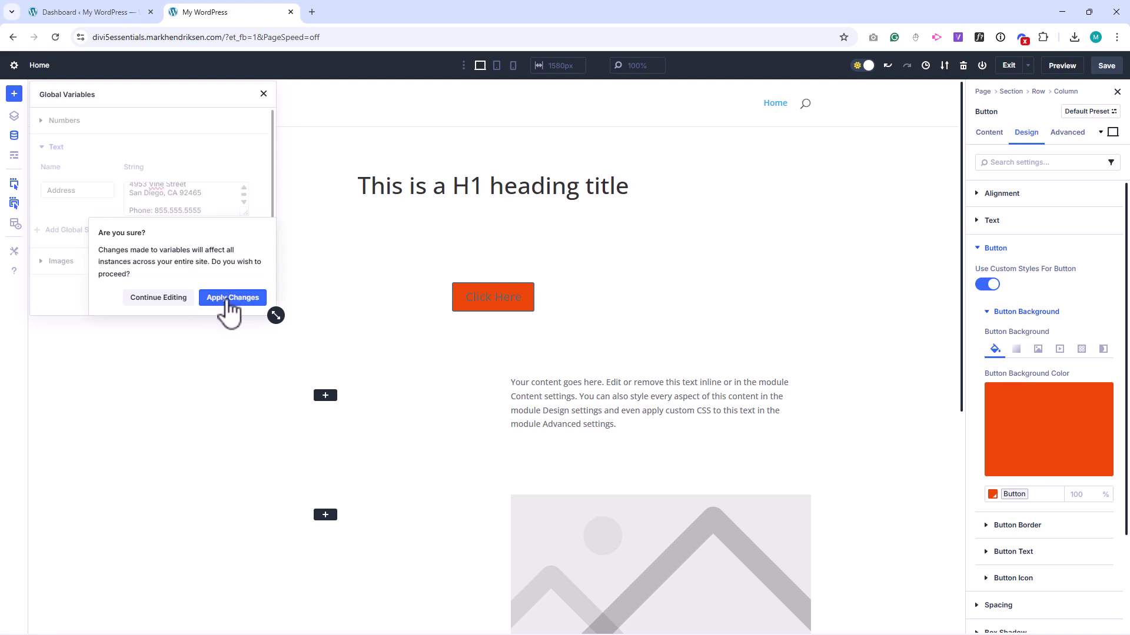
left_click(225, 297)
Step: Fill the text module's body with the Address variable via Dynamic Content
left_click(580, 395)
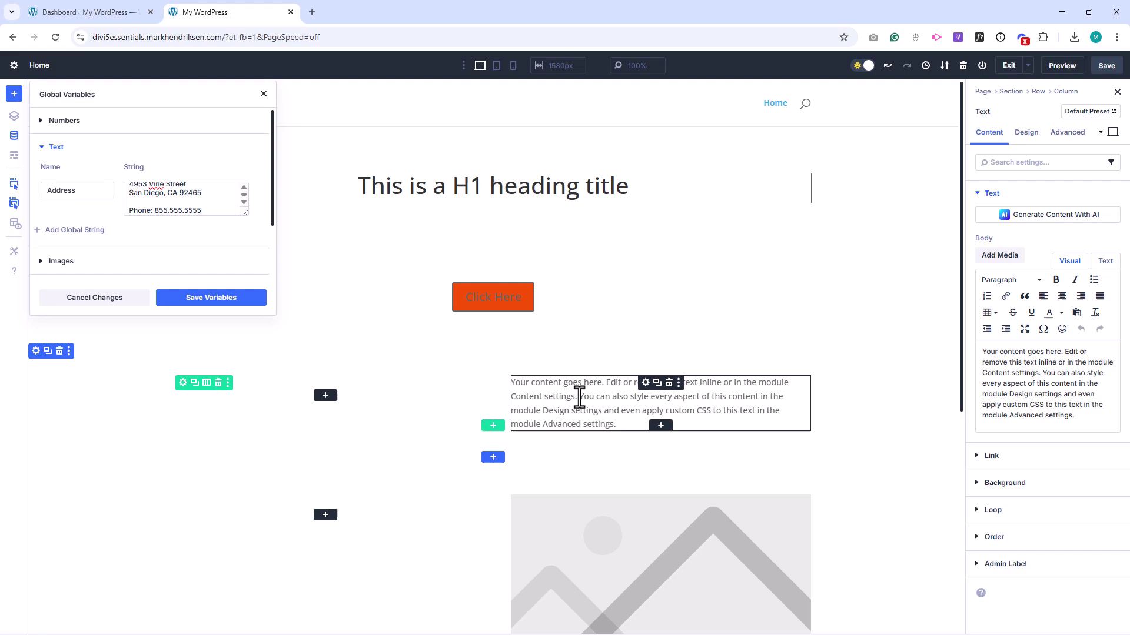
left_click(1100, 239)
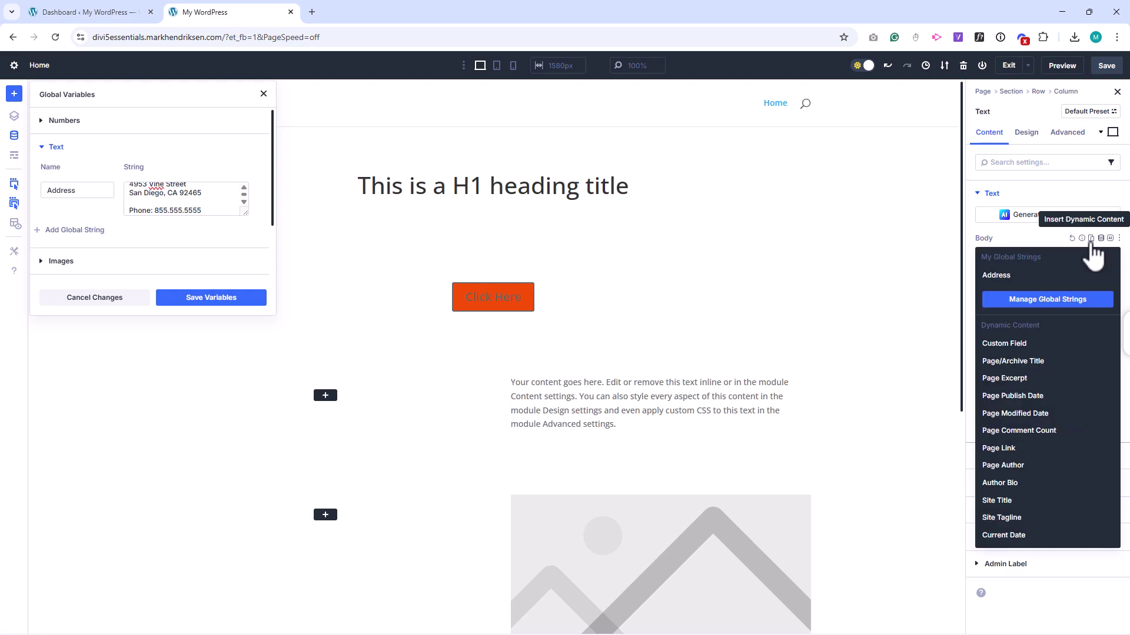
left_click(1029, 275)
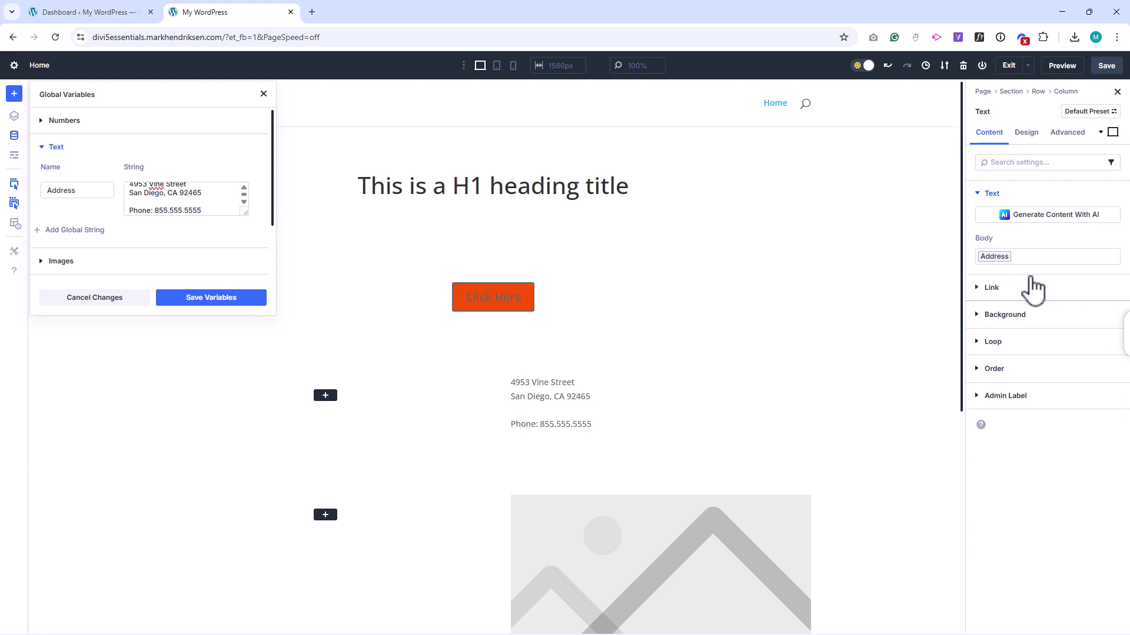
scroll(863, 296, "down", 3)
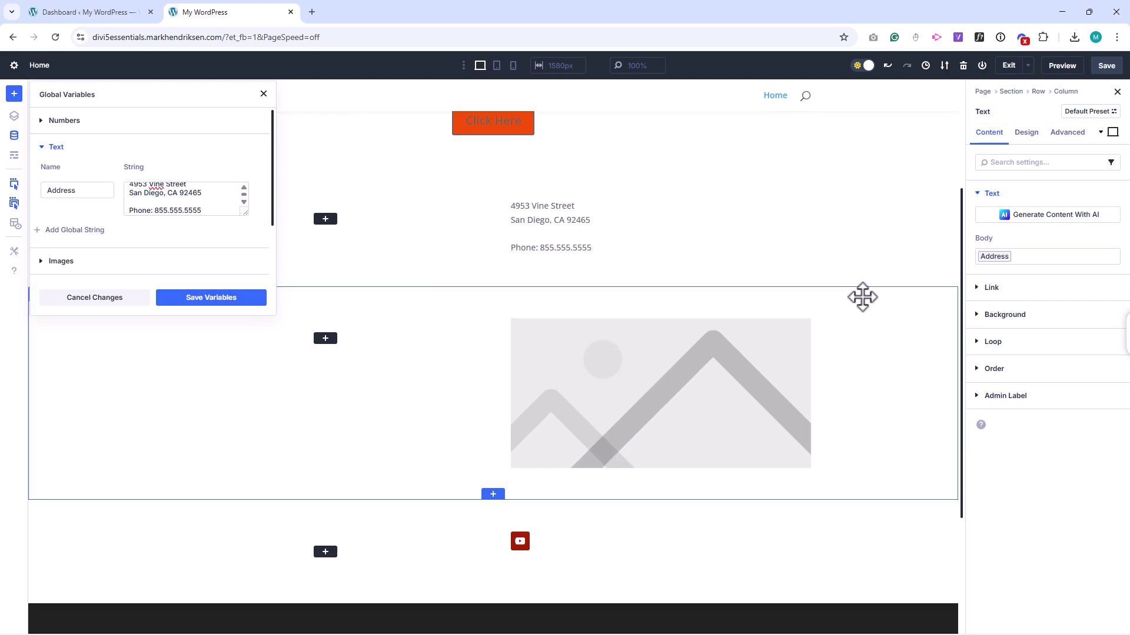
Step: Create a global image variable named Logo using mh-logo.png, then save and apply
left_click(42, 148)
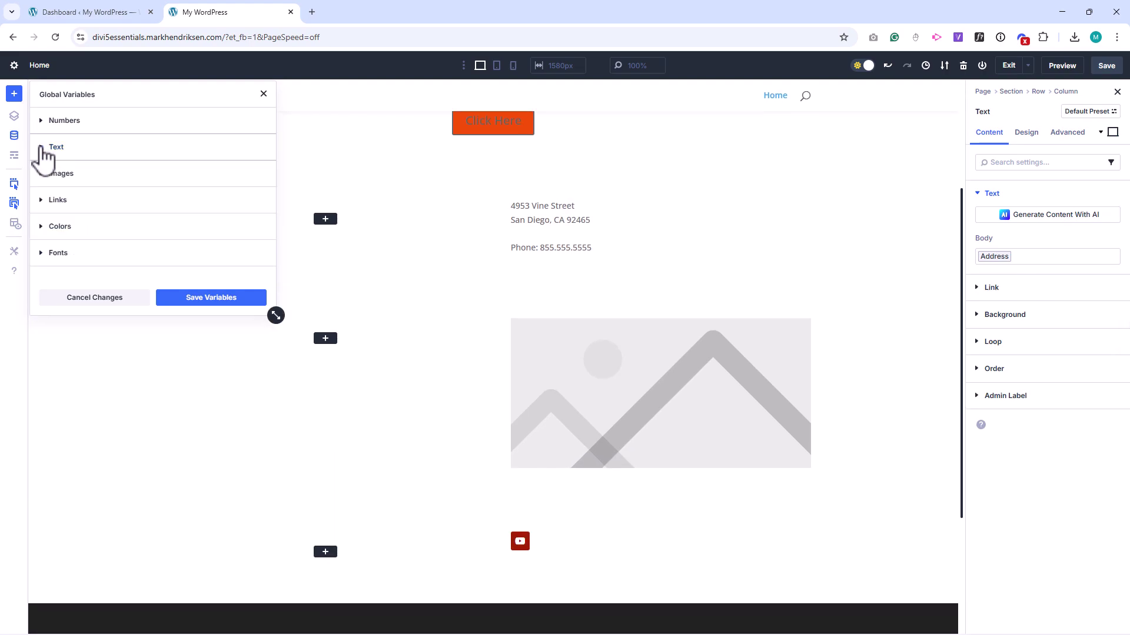
left_click(112, 174)
left_click(93, 195)
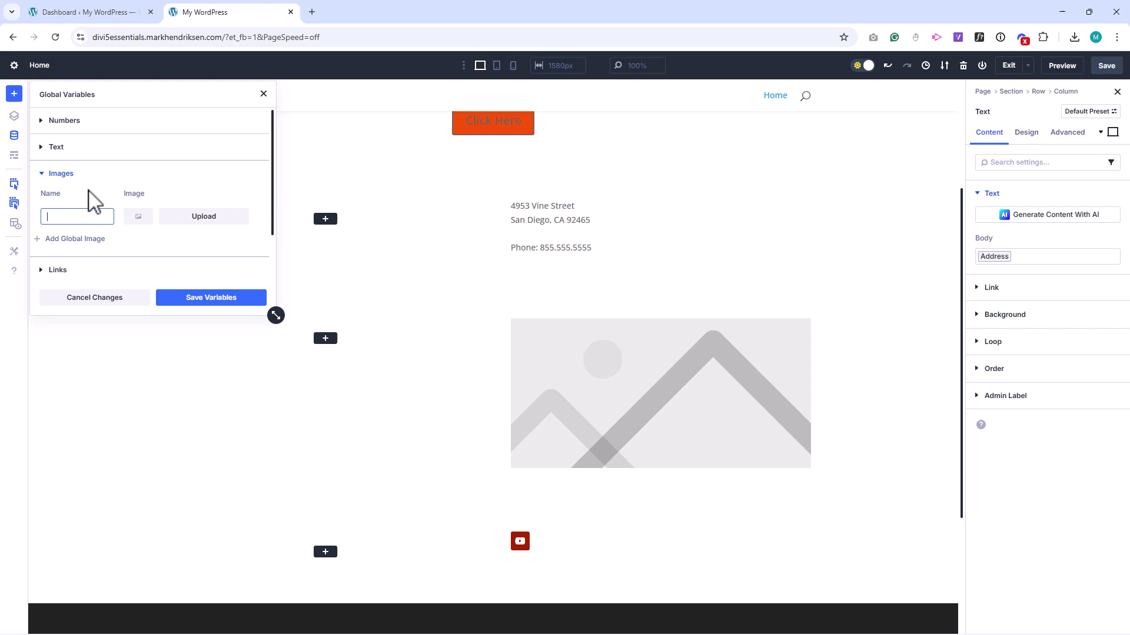
type("Logo")
left_click(206, 217)
left_click(68, 203)
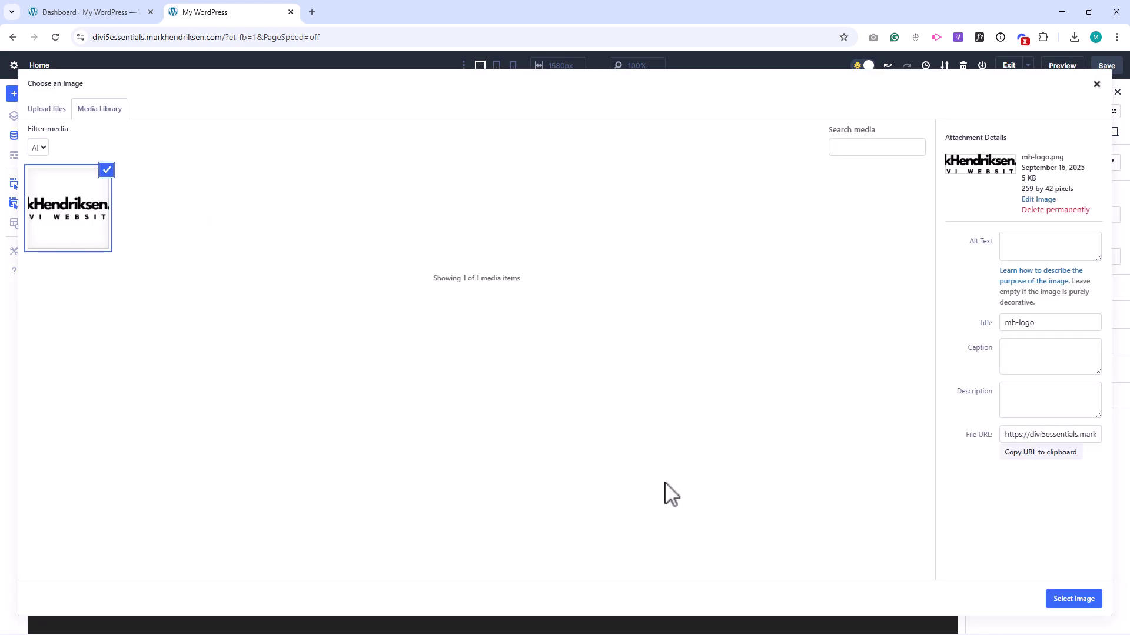
left_click(1068, 598)
left_click(216, 298)
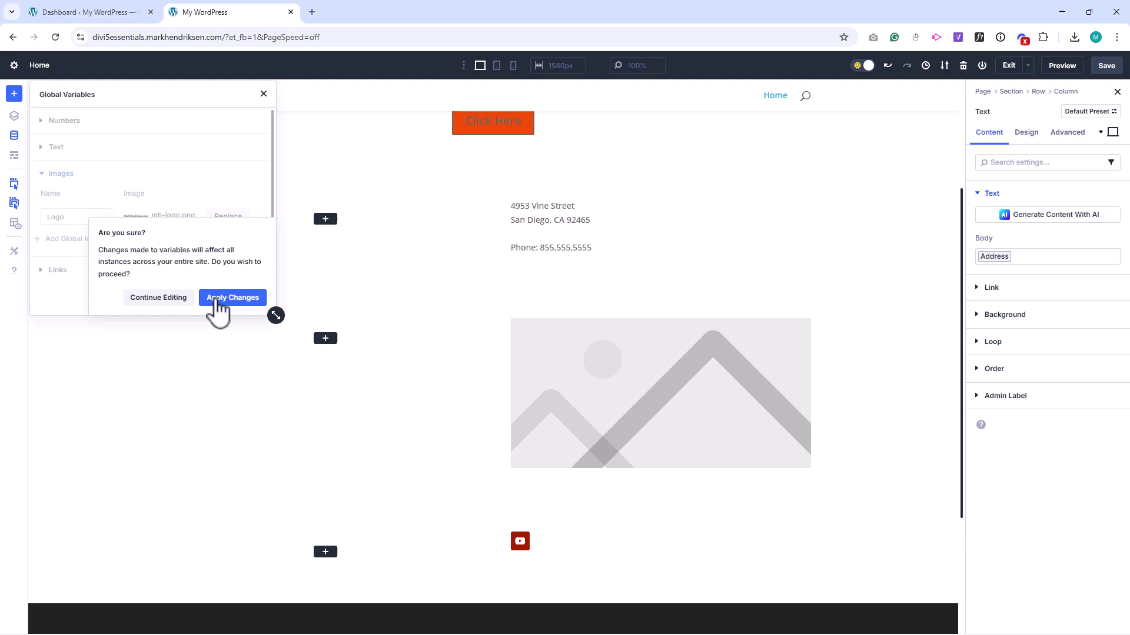
left_click(215, 298)
Step: Set the image module to the Logo global image via Dynamic Content
left_click(584, 379)
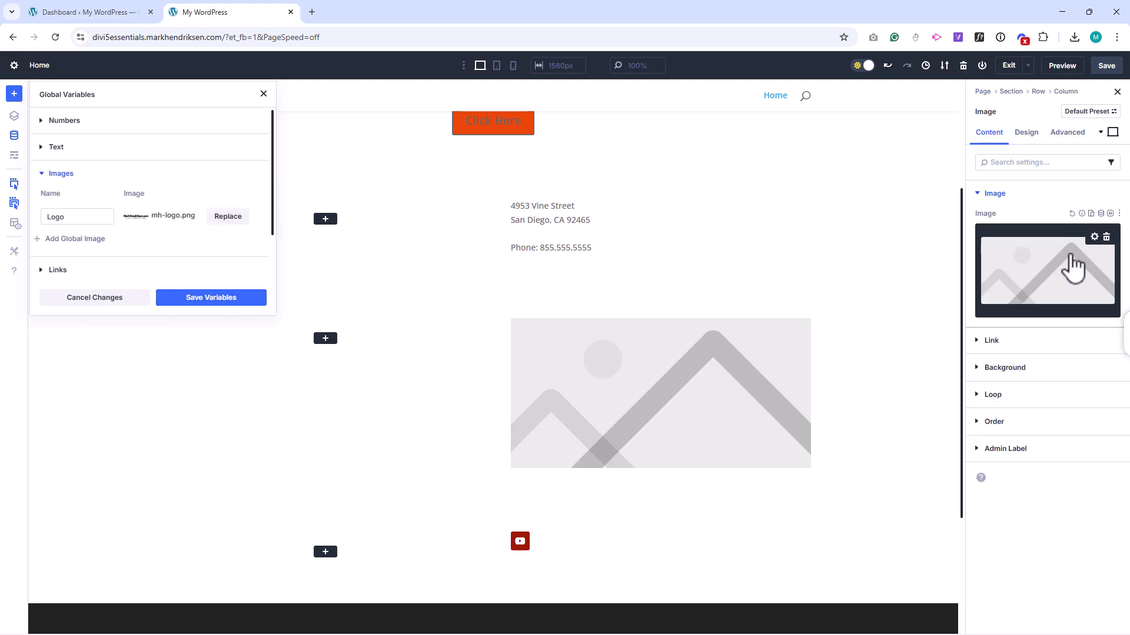
left_click(1100, 213)
left_click(1045, 250)
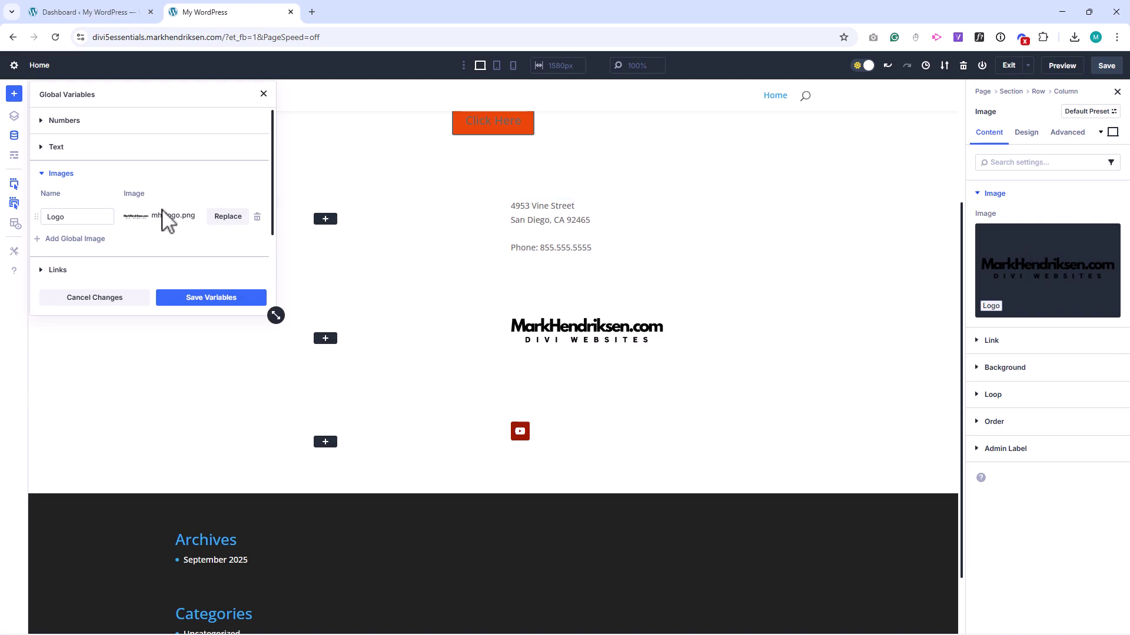
Step: Create a global link variable named YouTube with the pasted channel URL, then save and apply
left_click(43, 174)
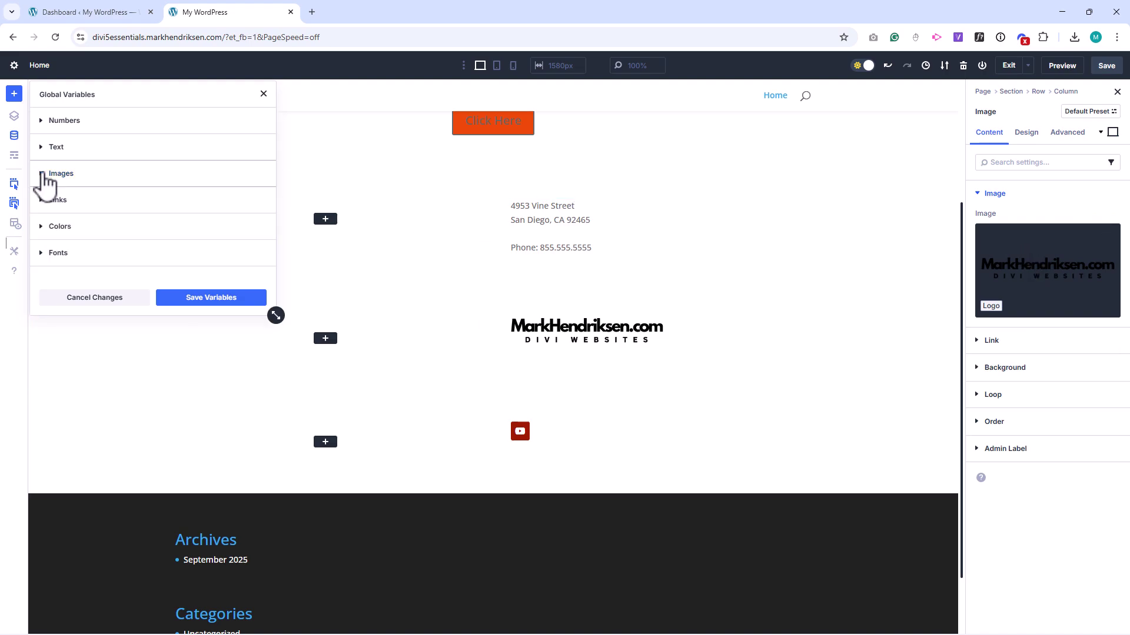
left_click(84, 201)
left_click(84, 219)
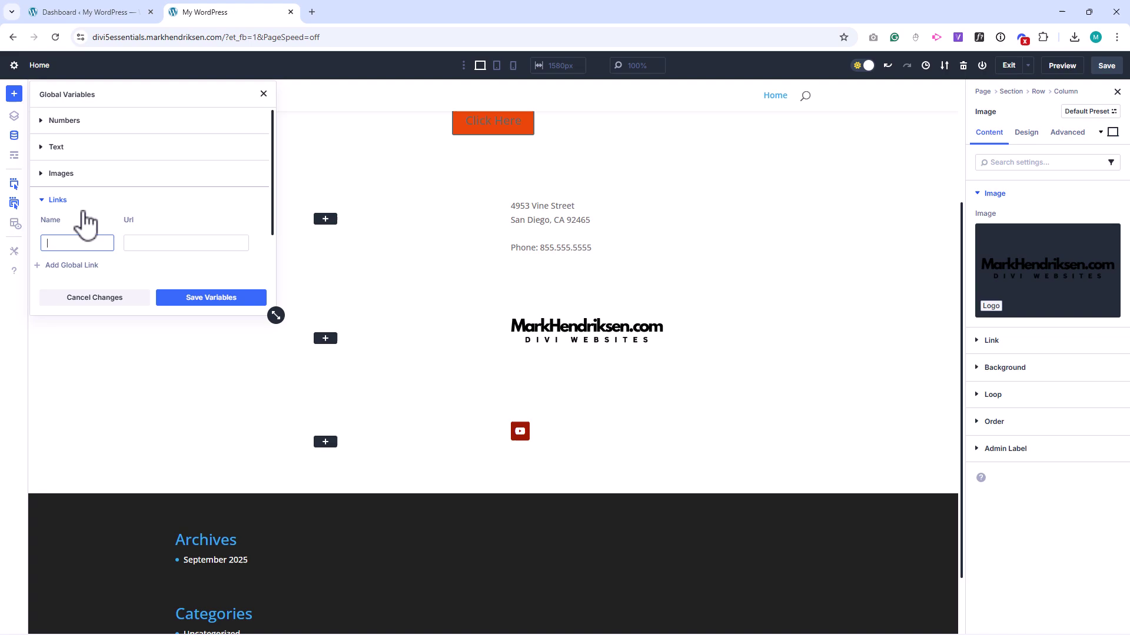
type("YouTube")
left_click(137, 243)
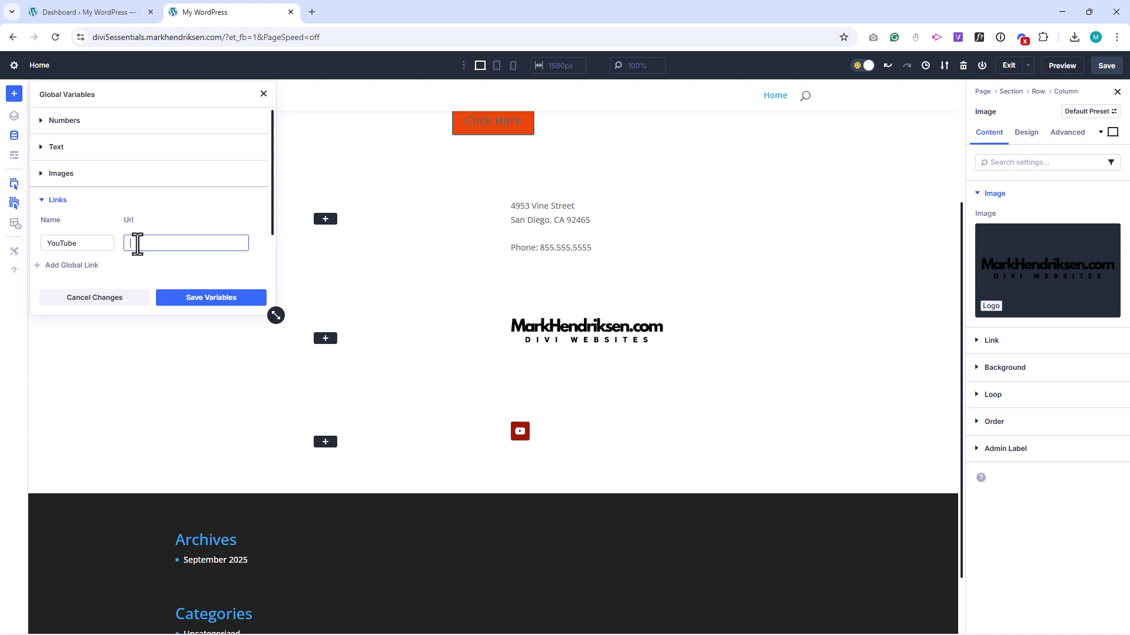
key("ctrl+v")
left_click(209, 298)
left_click(226, 298)
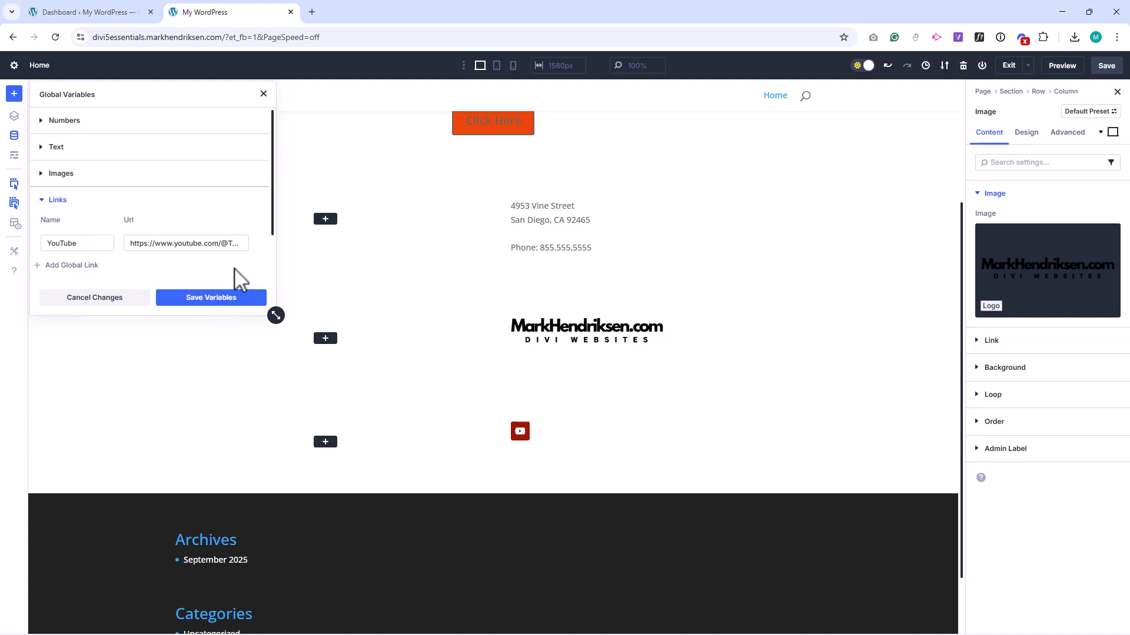
Step: Set the social follow YouTube network's Account Link URL to the YouTube variable
left_click(550, 429)
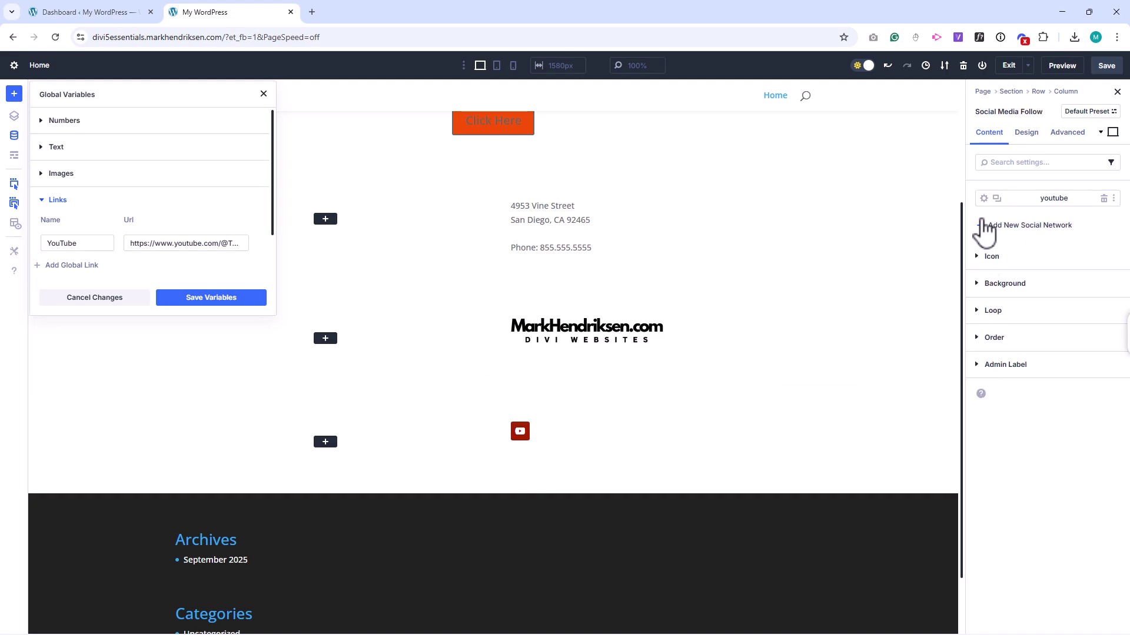
left_click(983, 198)
left_click(991, 255)
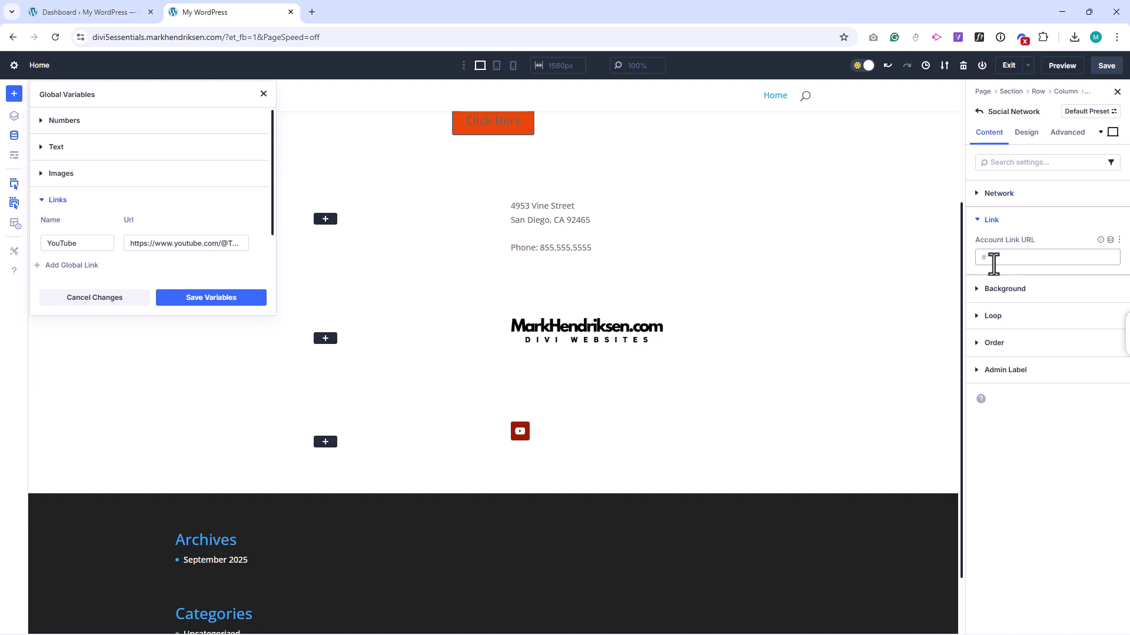
left_click(1110, 240)
left_click(1046, 274)
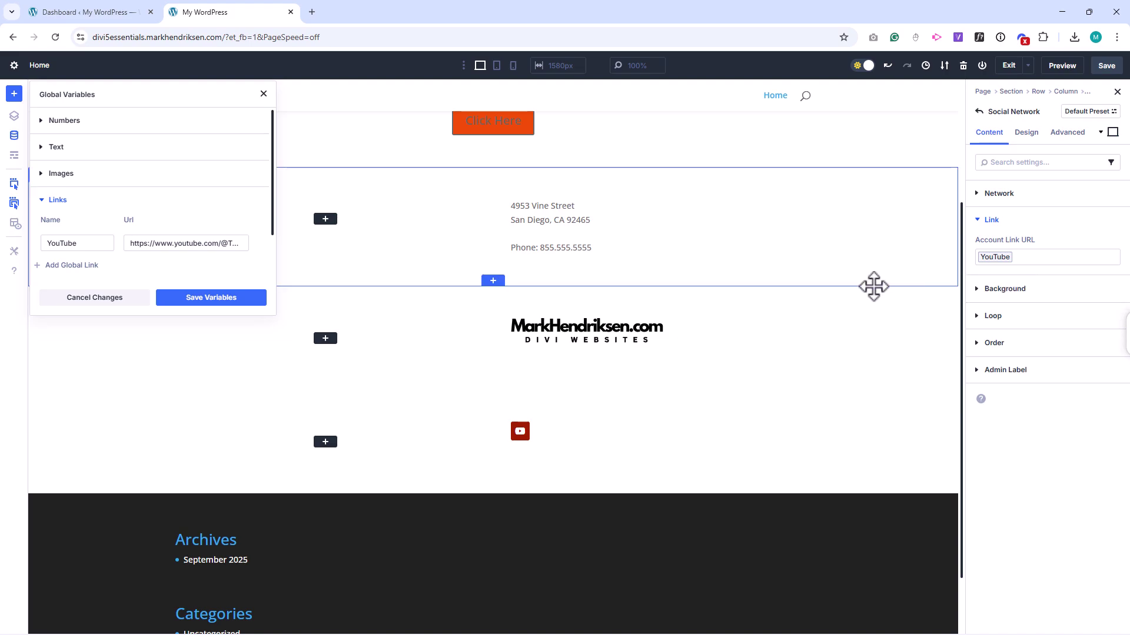
Step: Collapse Links and expand Fonts to view the Headings and Body fonts, both Open Sans
left_click(57, 200)
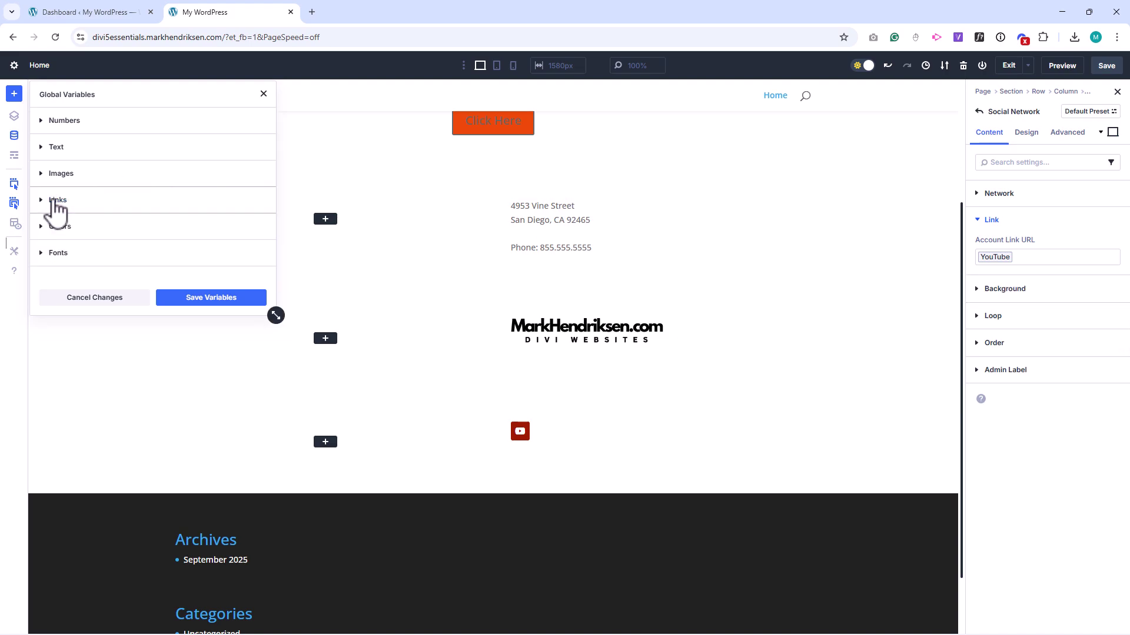
left_click(83, 254)
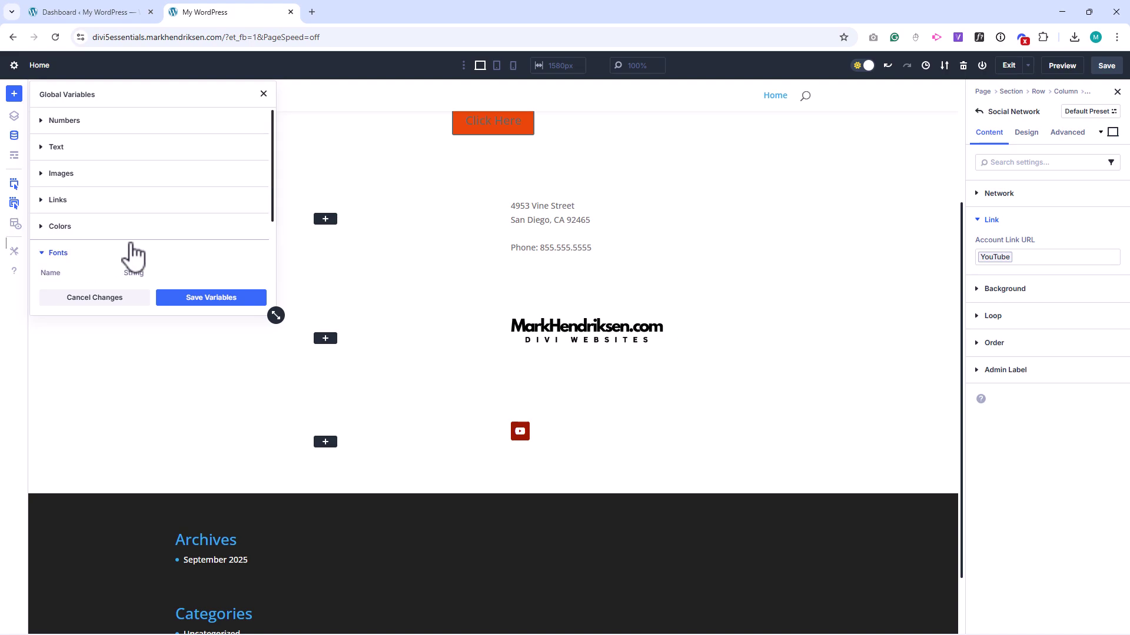
left_click_drag(272, 174, 271, 226)
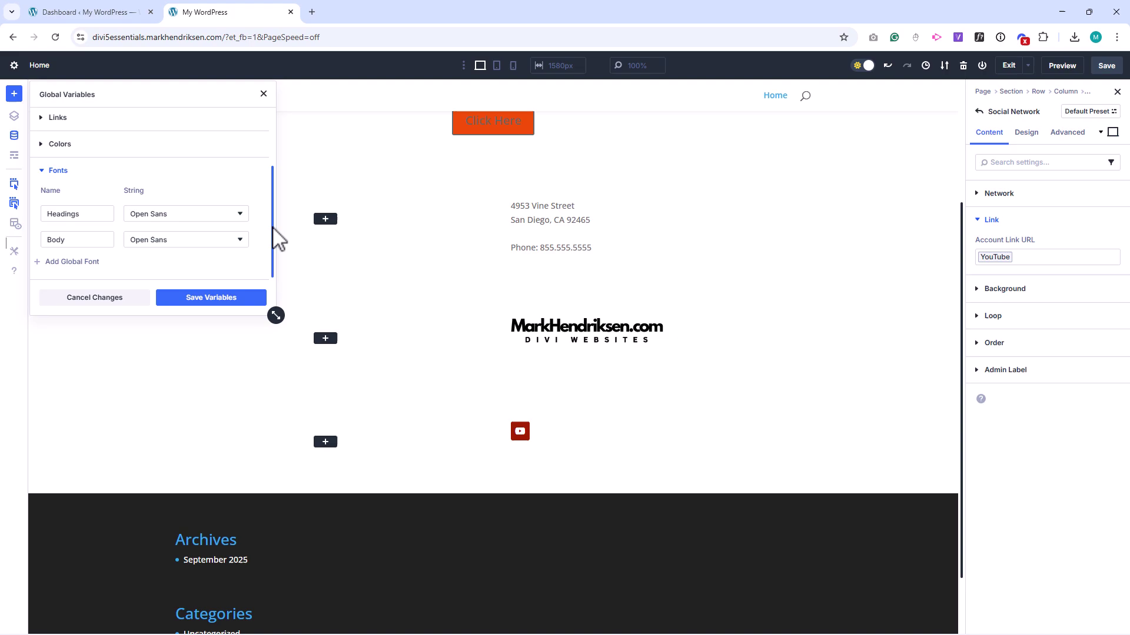